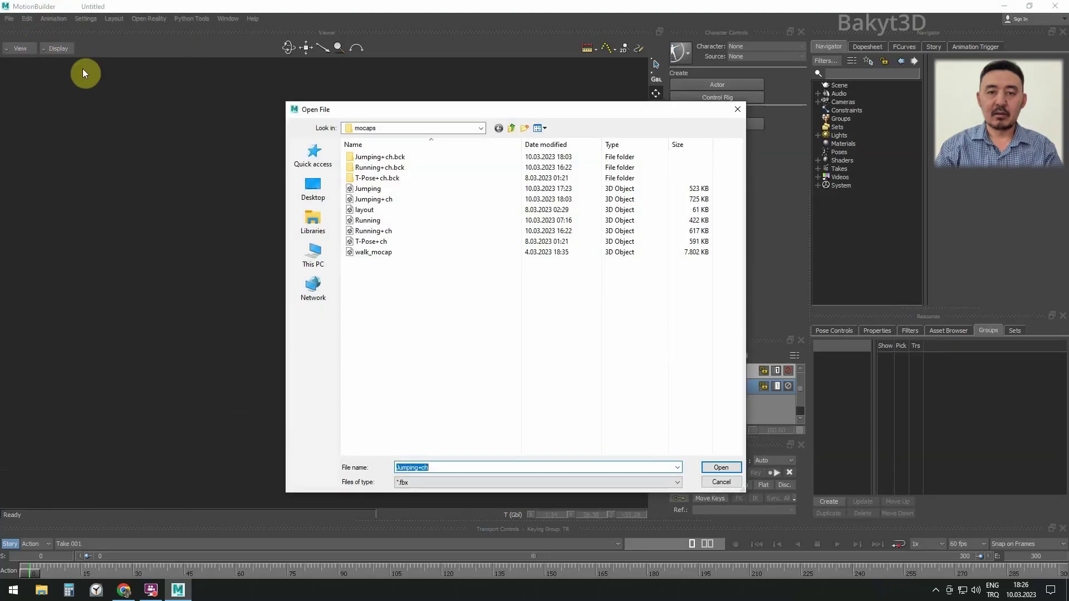
Step: Open metahuman.fbx from the metahuman folder
left_click(511, 128)
double_click(374, 183)
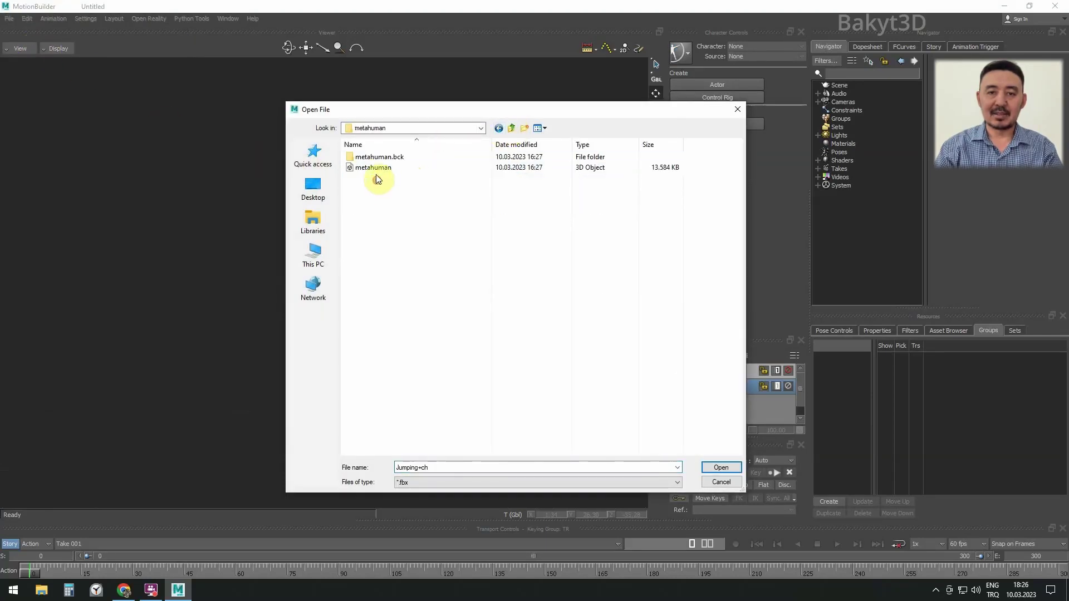
double_click(374, 167)
left_click(408, 552)
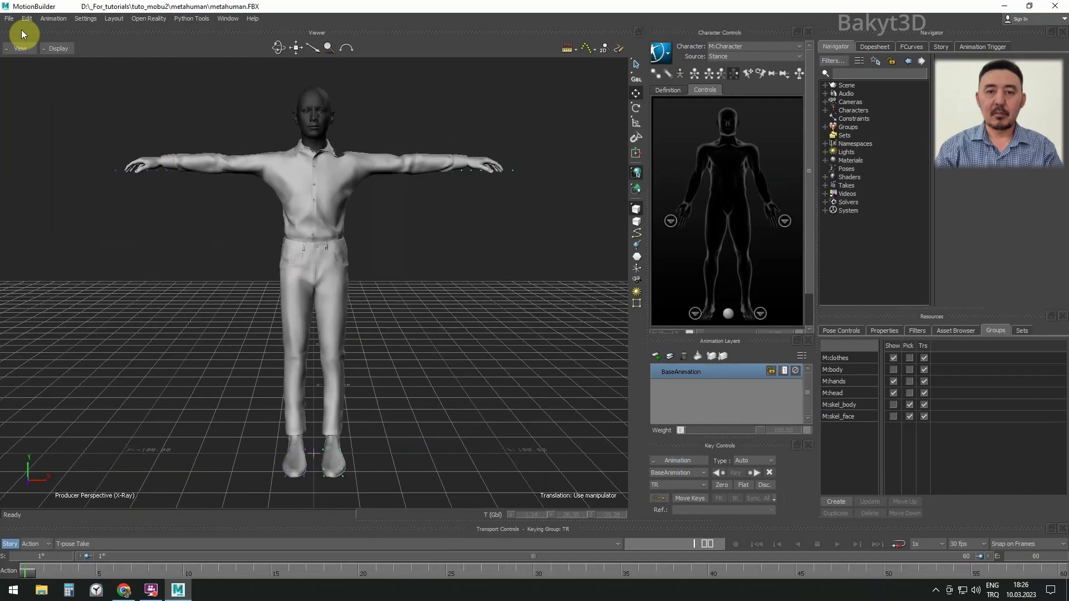
Step: Merge Running+ch.fbx from the mocaps folder into the scene as the run take
left_click(9, 18)
left_click(35, 52)
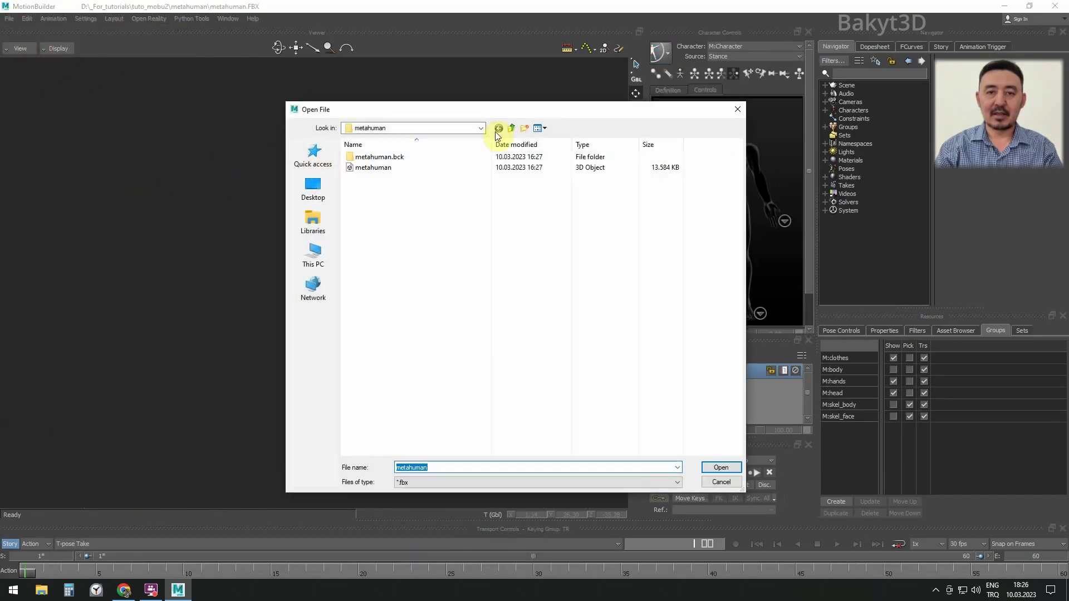
left_click(512, 129)
double_click(382, 189)
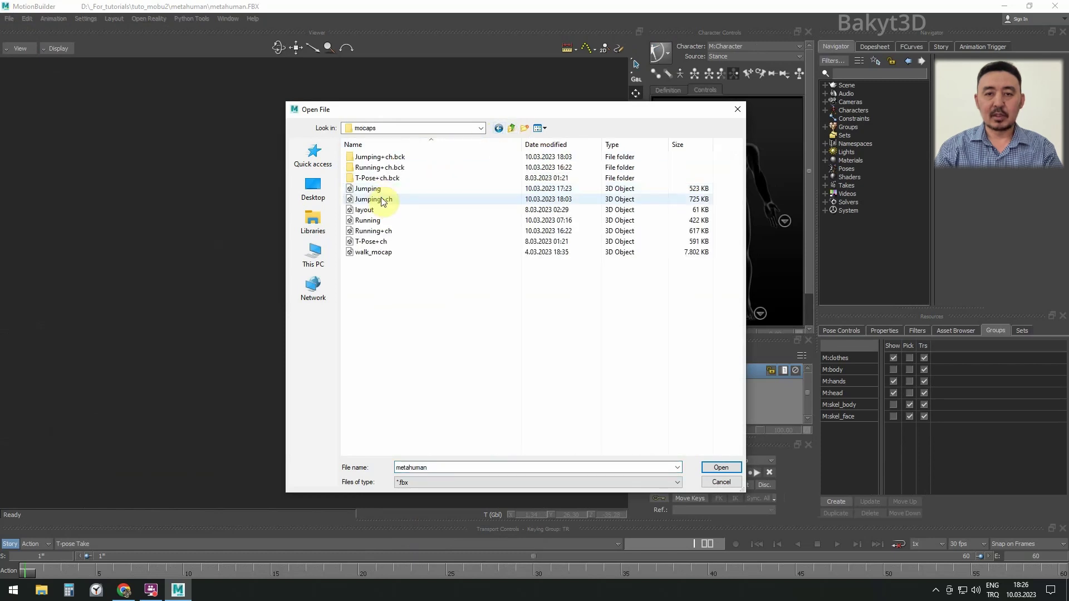
double_click(381, 230)
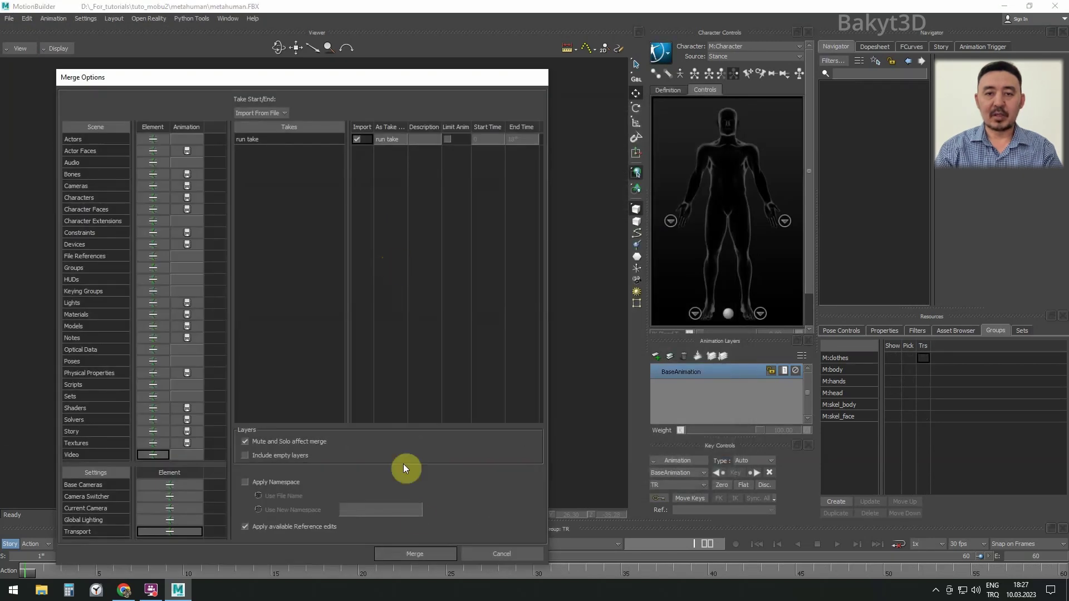
left_click(416, 553)
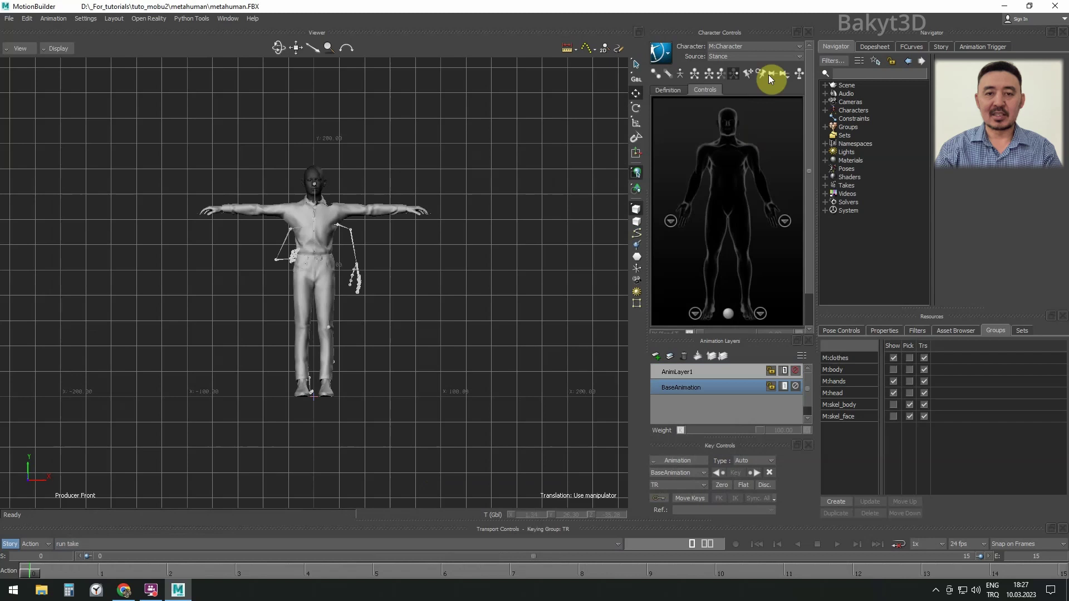
Step: Set the character's input source to run ch and preview the run across the timeline
left_click(777, 55)
left_click(719, 91)
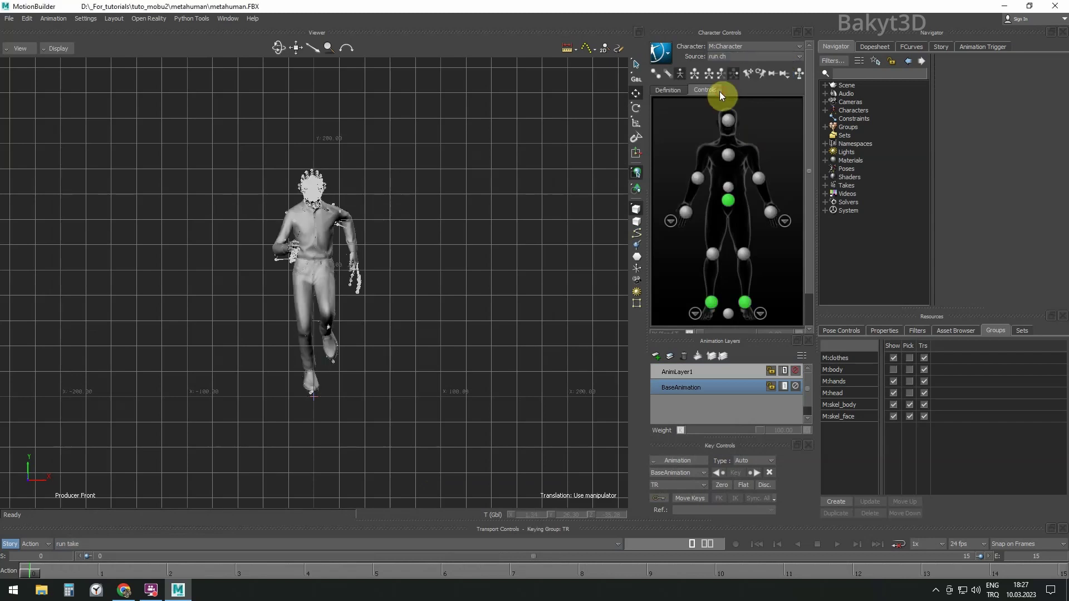
left_click_drag(60, 569, 1057, 570)
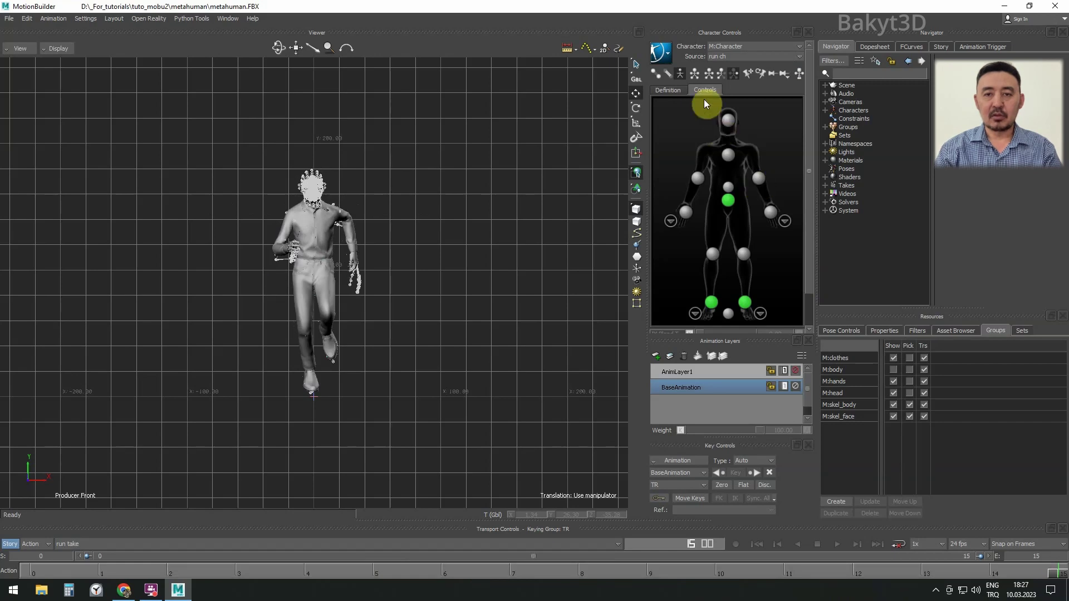
Step: Plot the run animation onto a new FK/IK control rig
left_click(657, 56)
mouse_move(693, 113)
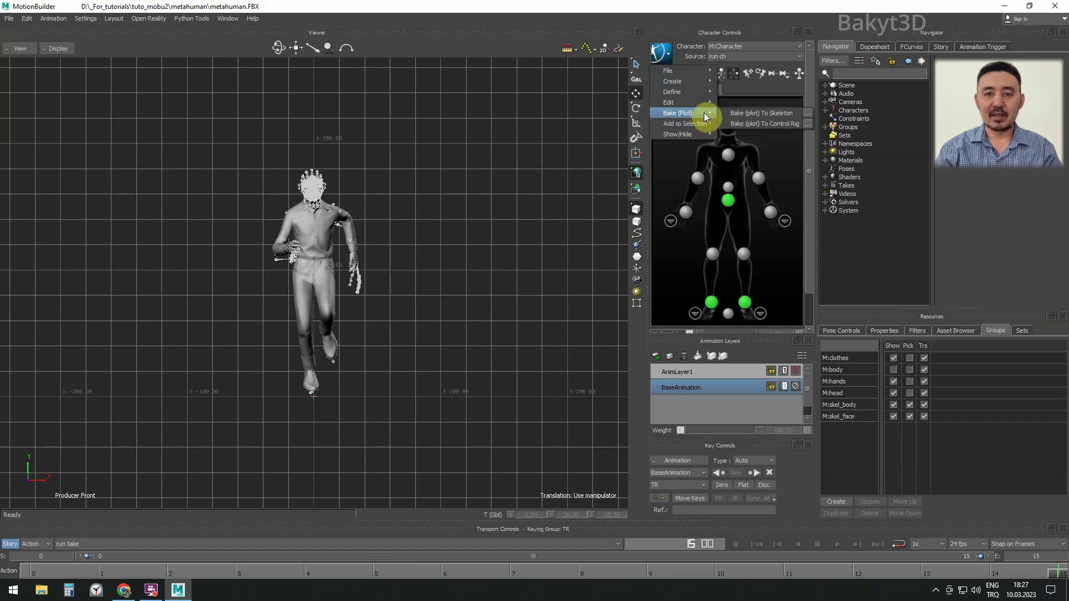
left_click(808, 124)
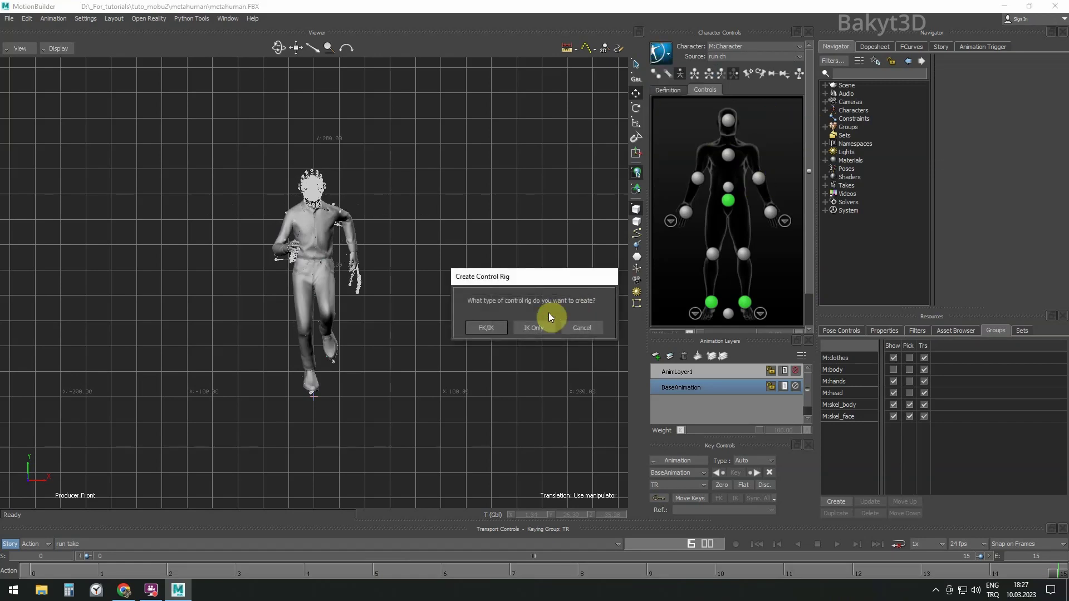
left_click(486, 328)
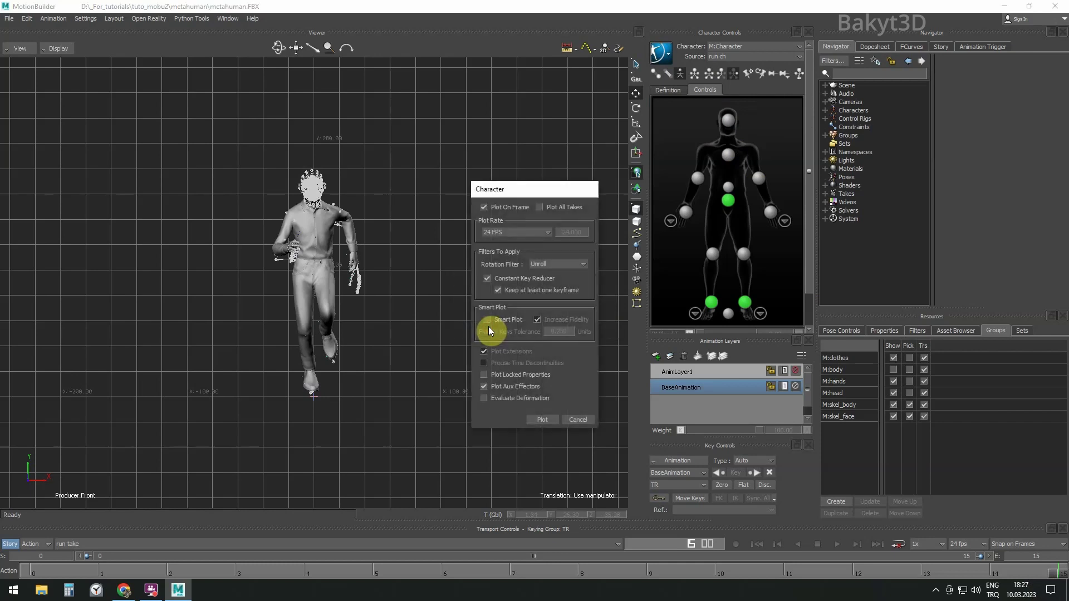
left_click(544, 421)
Step: Select the hips and left ankle effectors, key on AnimLayer1, and show the side view near frame 13
left_click(310, 276)
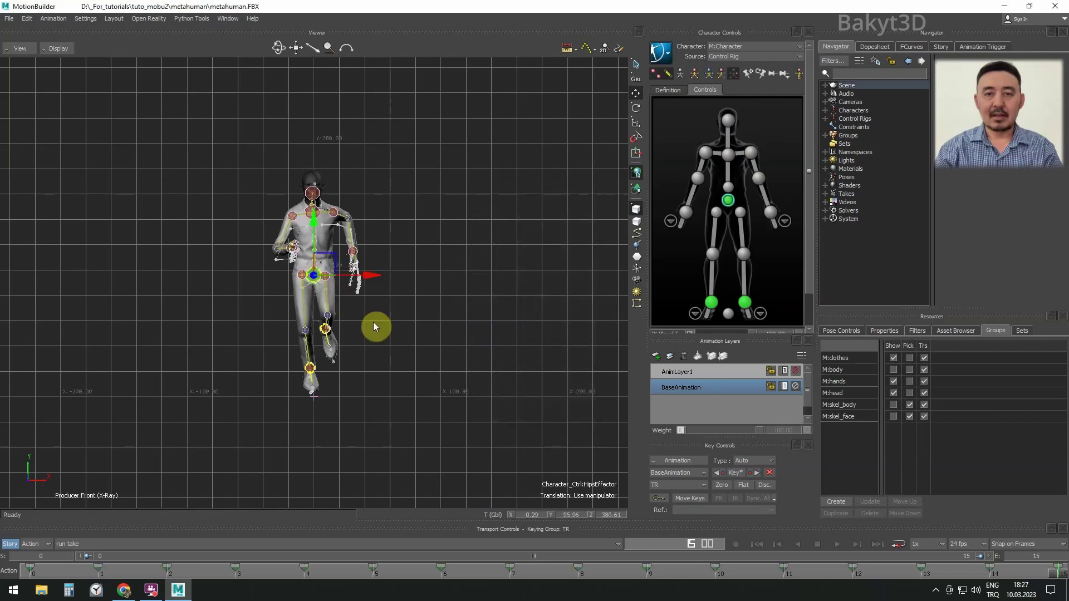
left_click(741, 308, "ctrl")
left_click(755, 371)
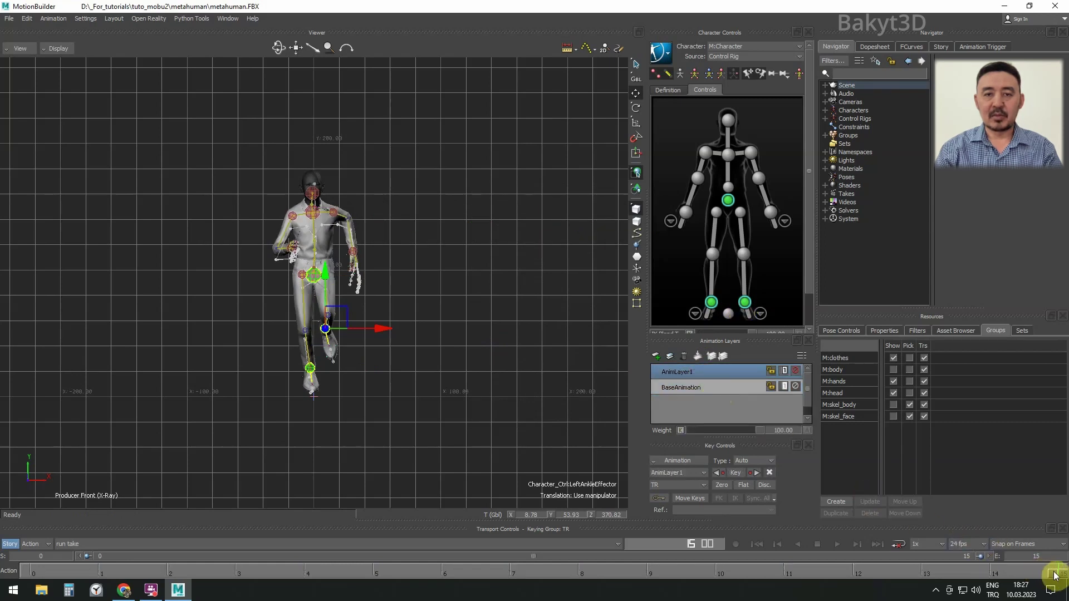
left_click_drag(1054, 575, 889, 566)
key("ctrl+r")
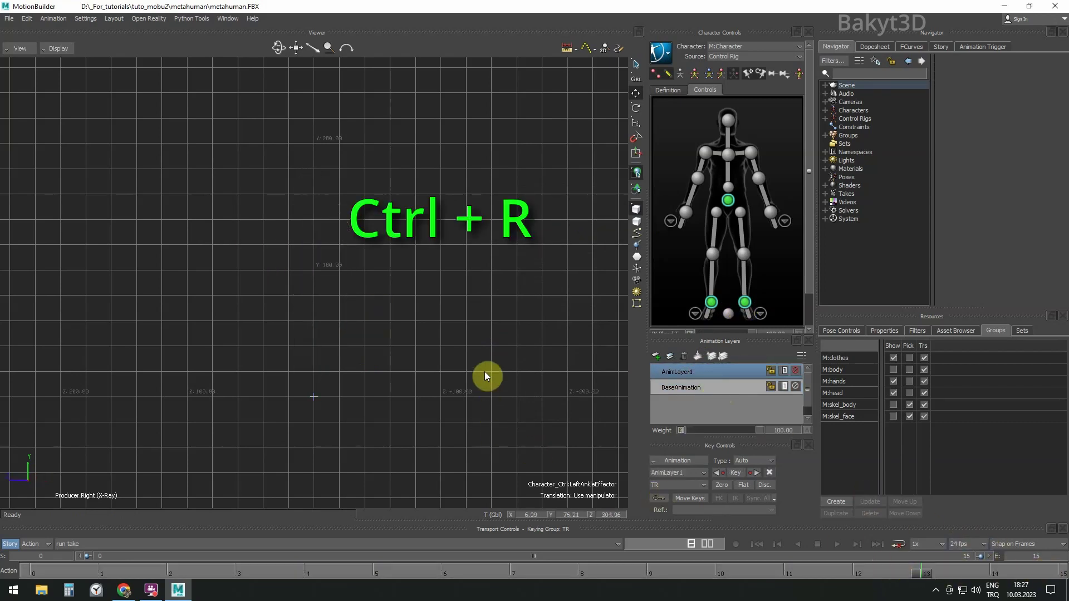
Step: In a larger-viewer layout, zoom in and key the effector pose around frame 6
left_click(115, 18)
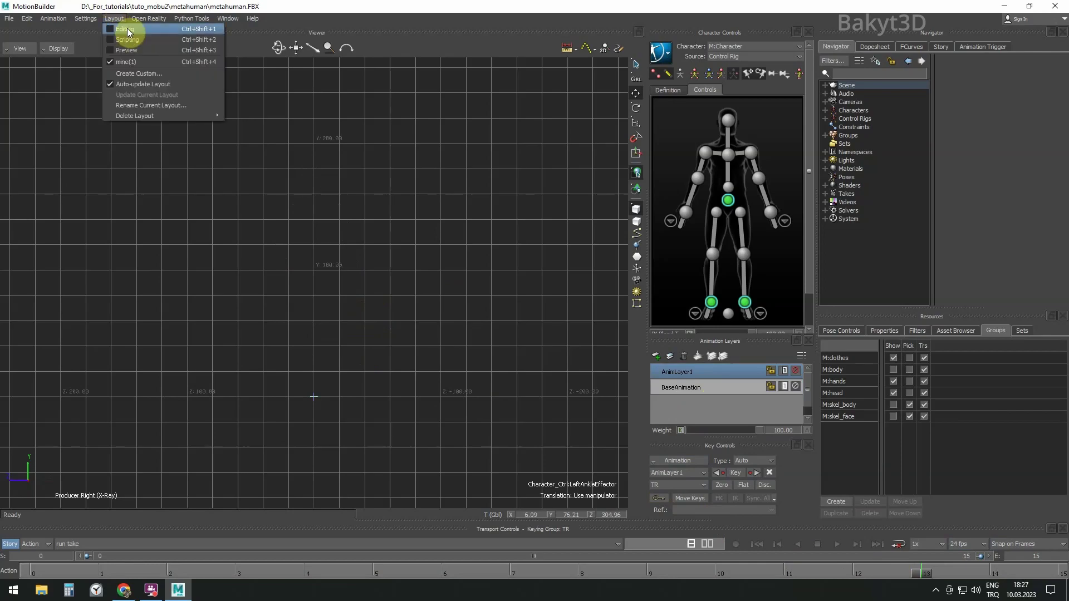
left_click(134, 29)
left_click_drag(455, 50, 455, 50)
left_click_drag(888, 402, 373, 402)
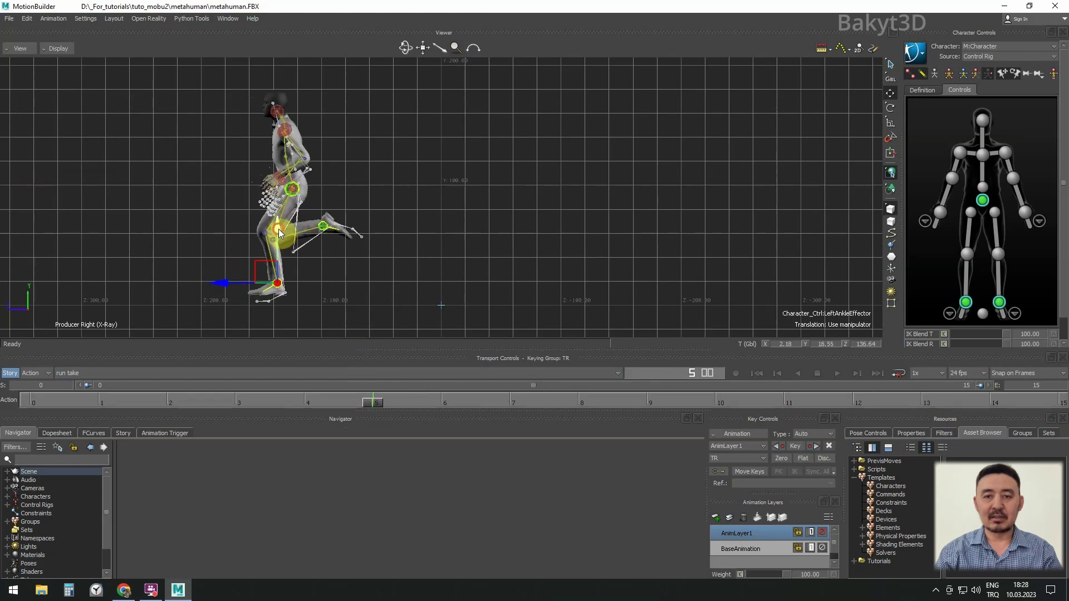
left_click(796, 446)
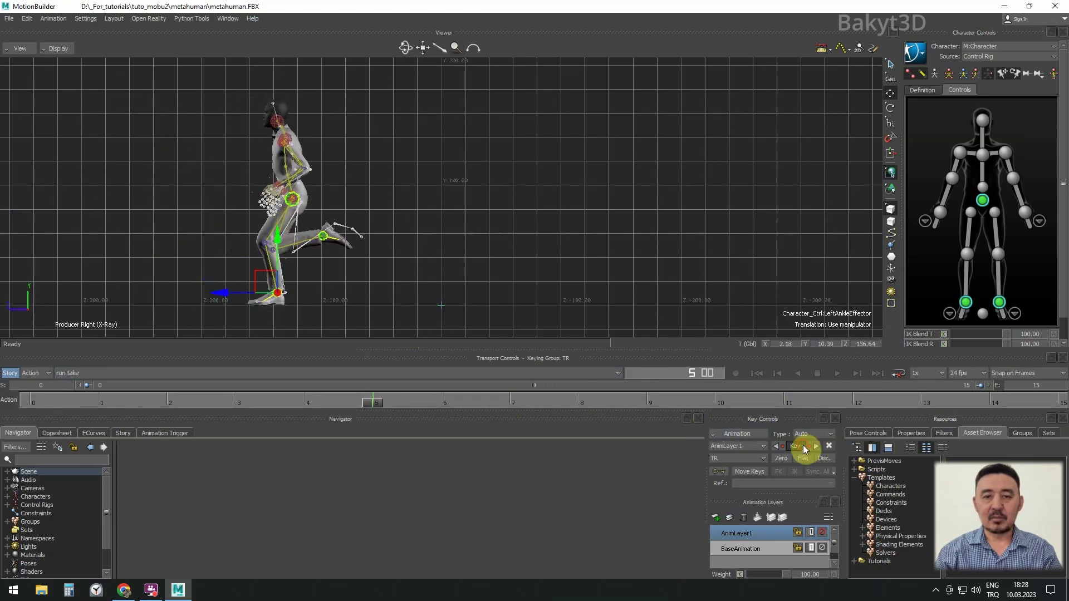
left_click_drag(444, 402, 23, 412)
Step: Plot the control rig animation back onto the character skeleton
left_click(915, 53)
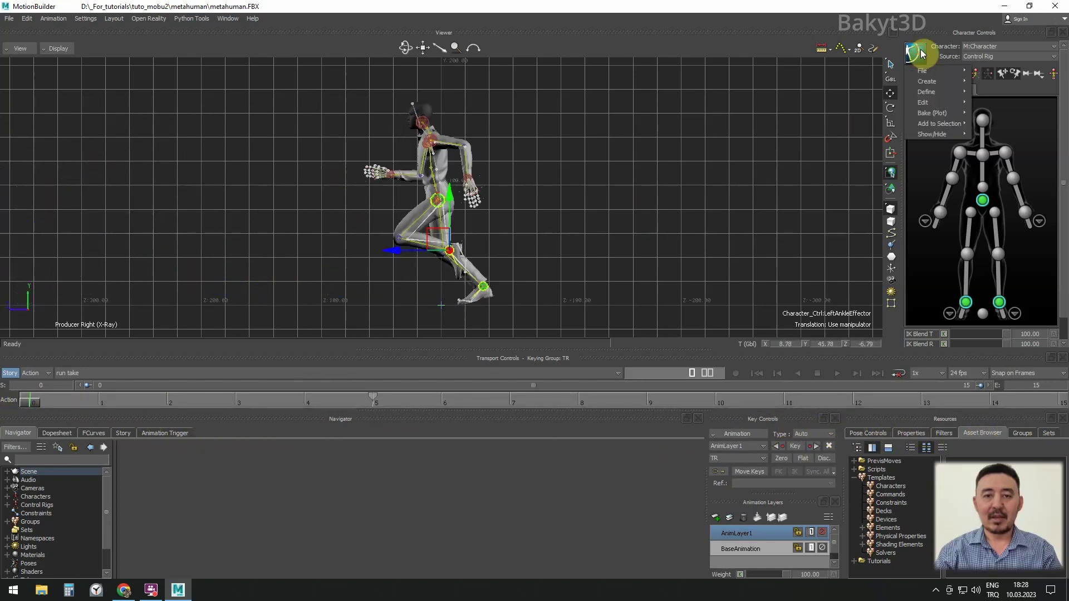
mouse_move(939, 114)
left_click(1055, 113)
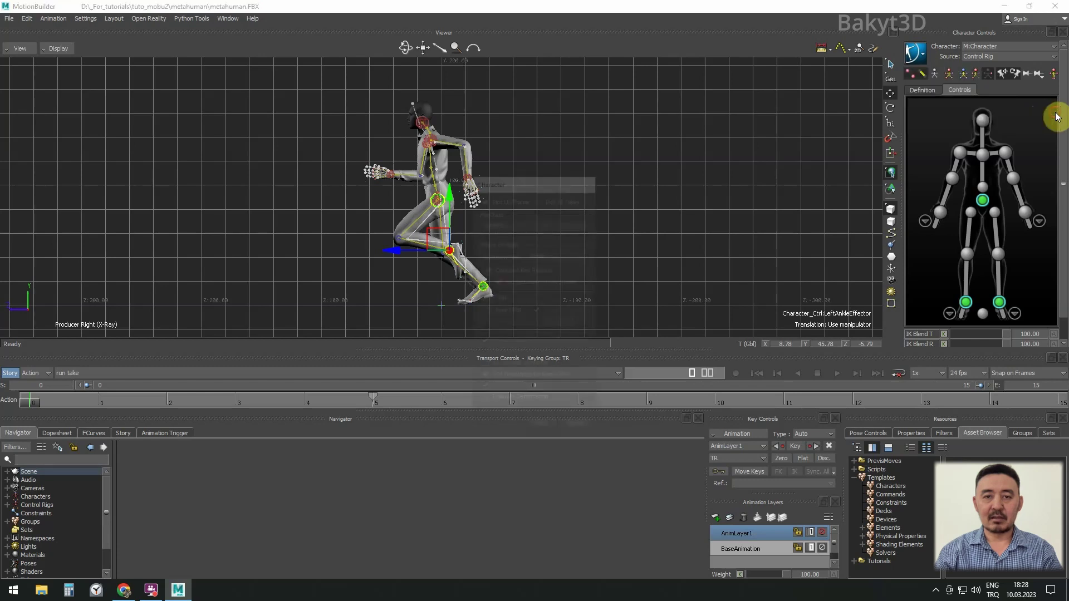
left_click(542, 429)
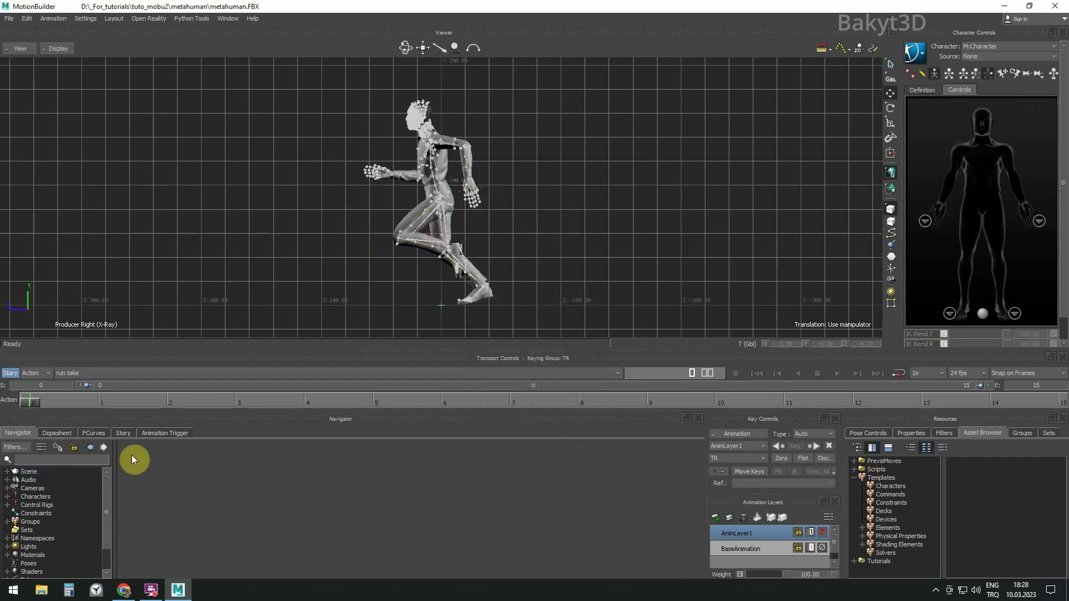
Step: Delete the whole runner skeleton hierarchy and its run ch character constraint
left_click(6, 472)
right_click(42, 530)
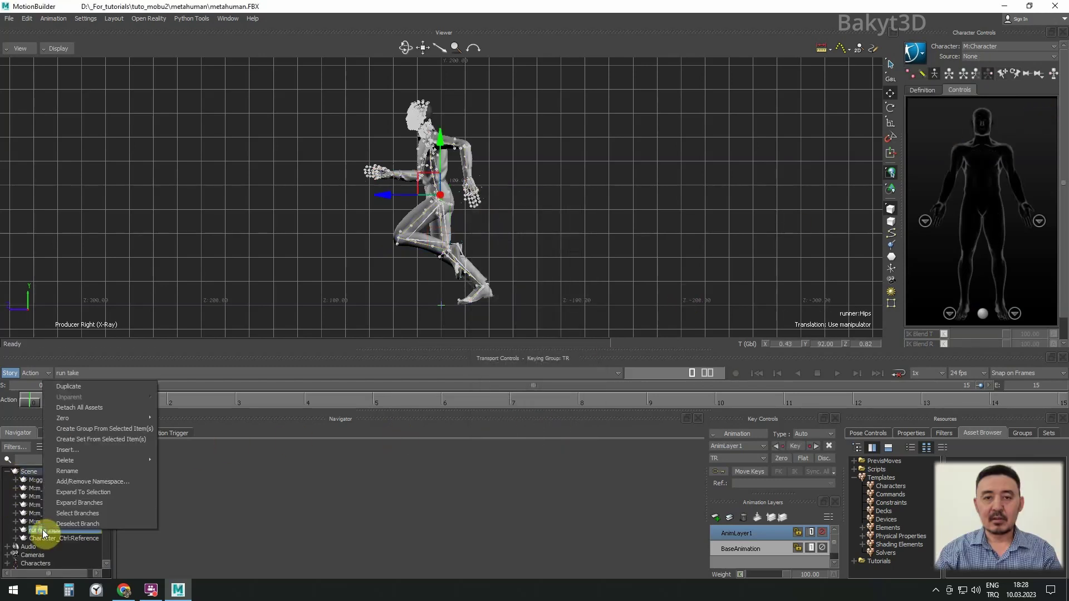
left_click(67, 513)
right_click(52, 530)
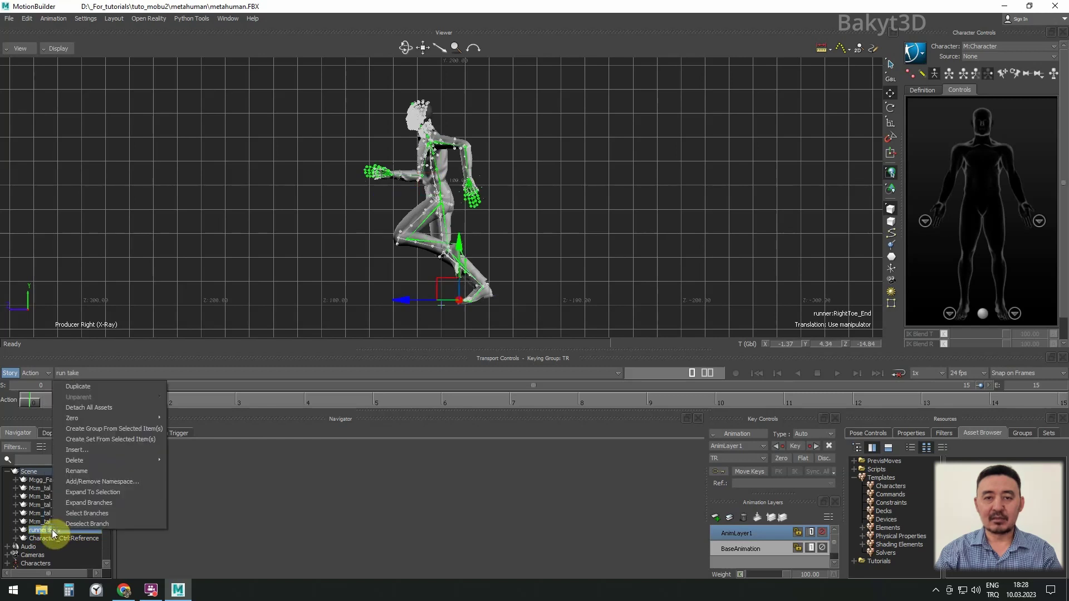
left_click(183, 462)
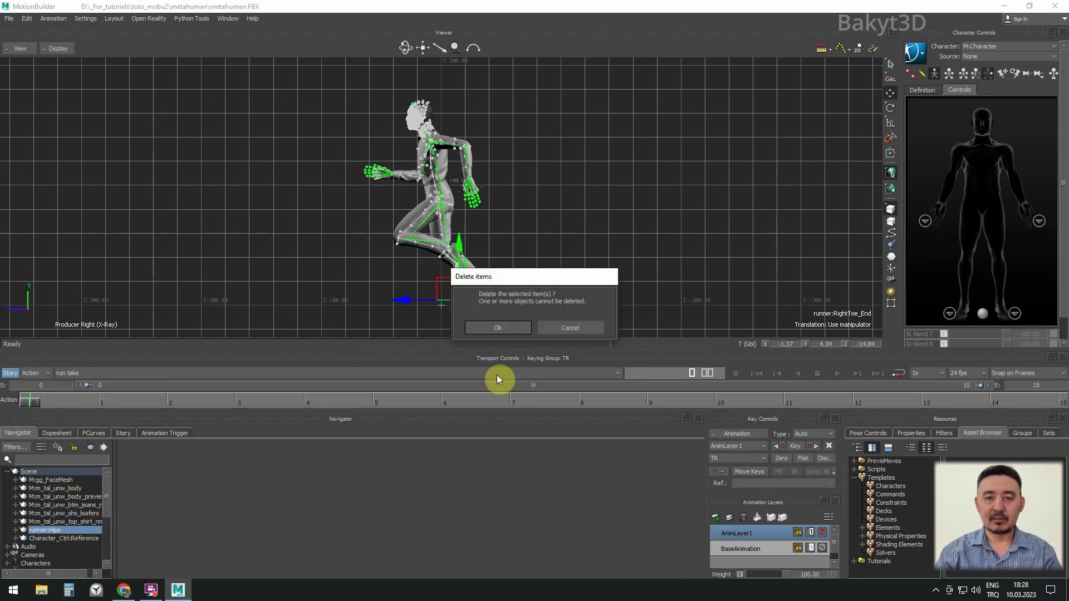
left_click(509, 329)
left_click(566, 327)
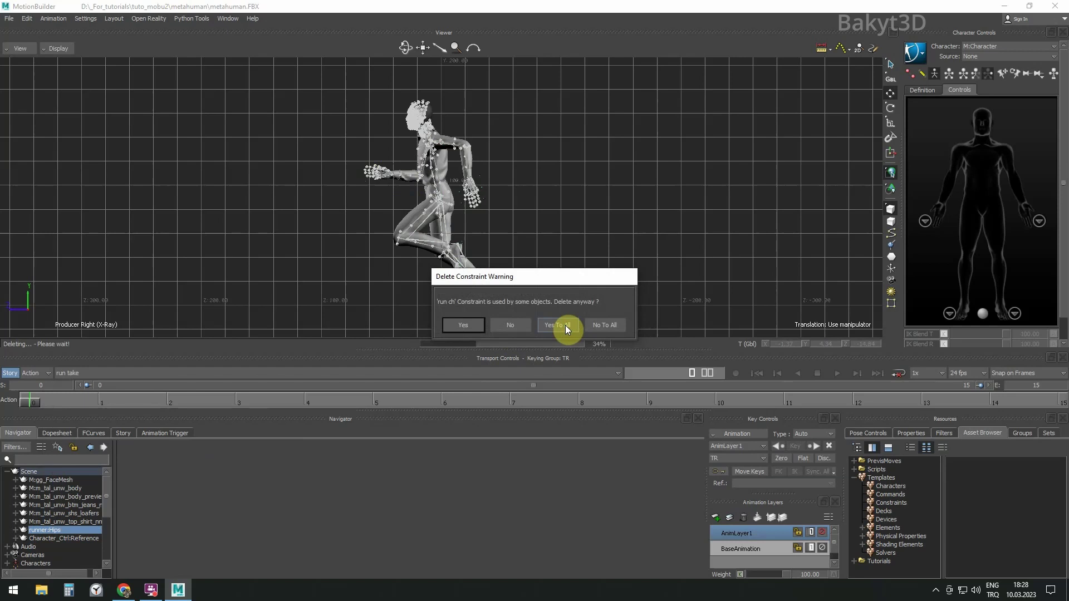
left_click(566, 328)
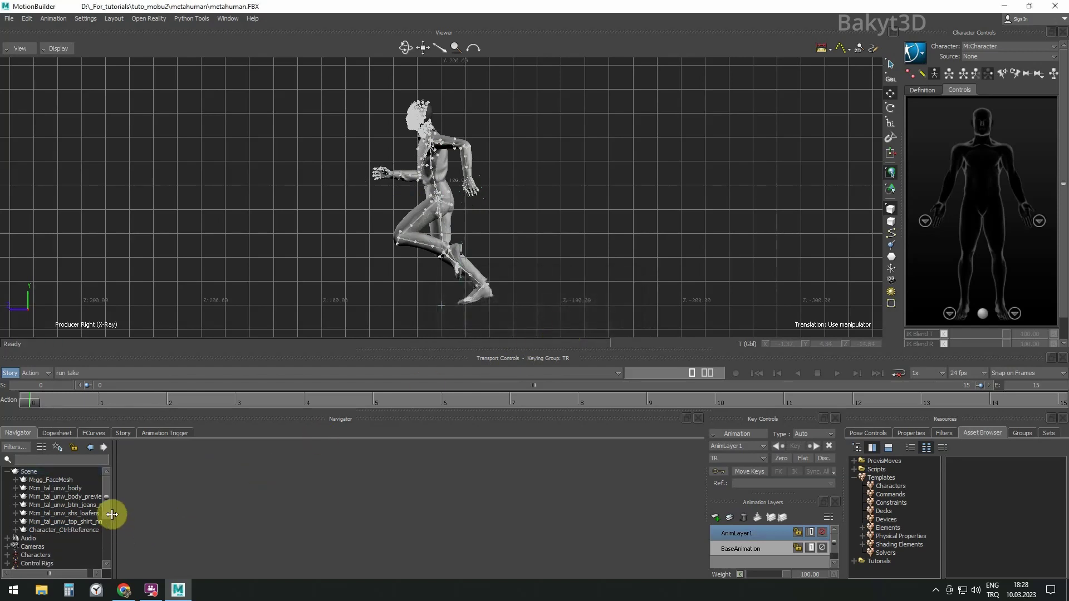
Step: Select the character's Control Rig under Control Rigs and bring up its actions
scroll(109, 518, "down", 3)
left_click(9, 537)
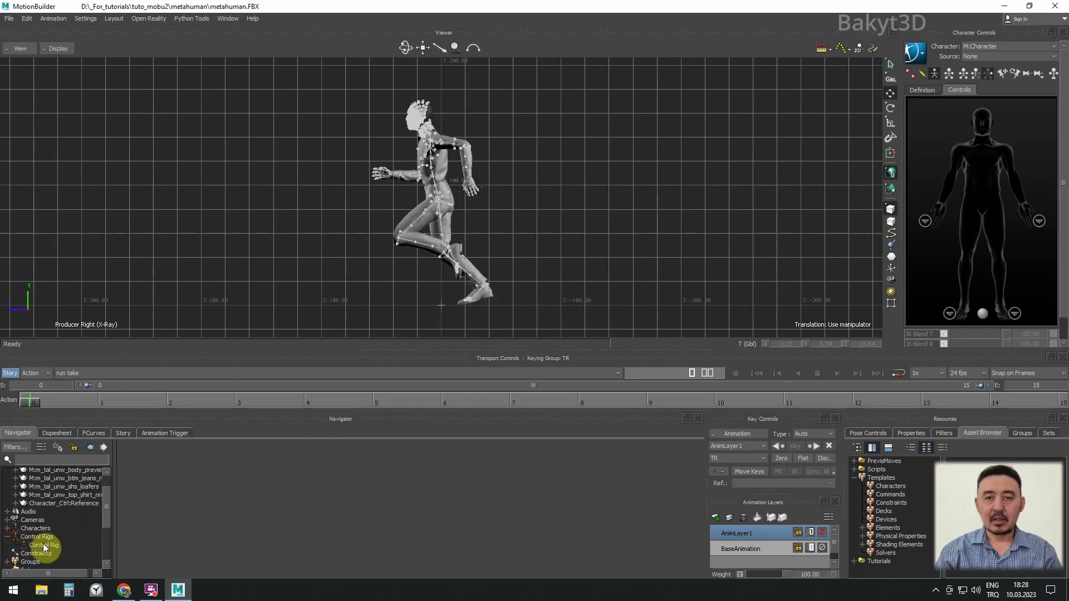
left_click(51, 545)
right_click(55, 545)
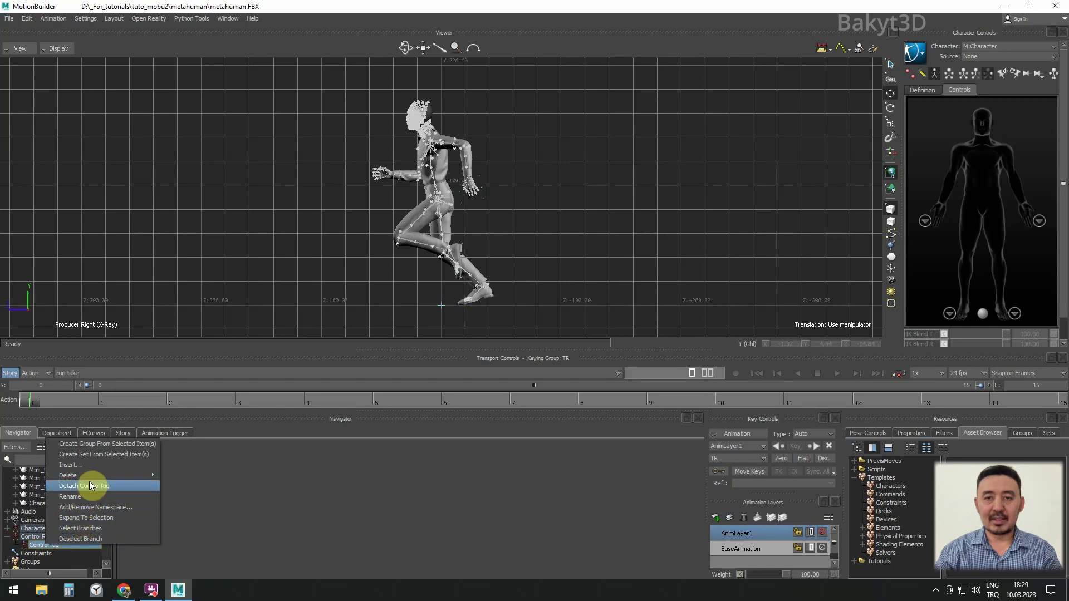
Step: Delete the control rig and switch to the T-pose Take
left_click(183, 474)
left_click(193, 371)
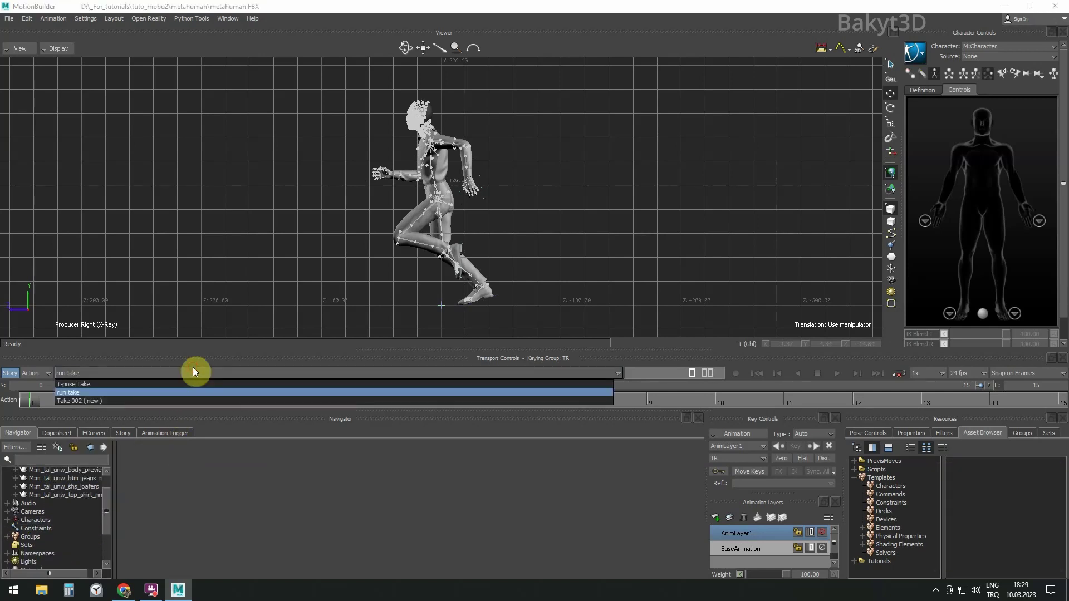
left_click(129, 384)
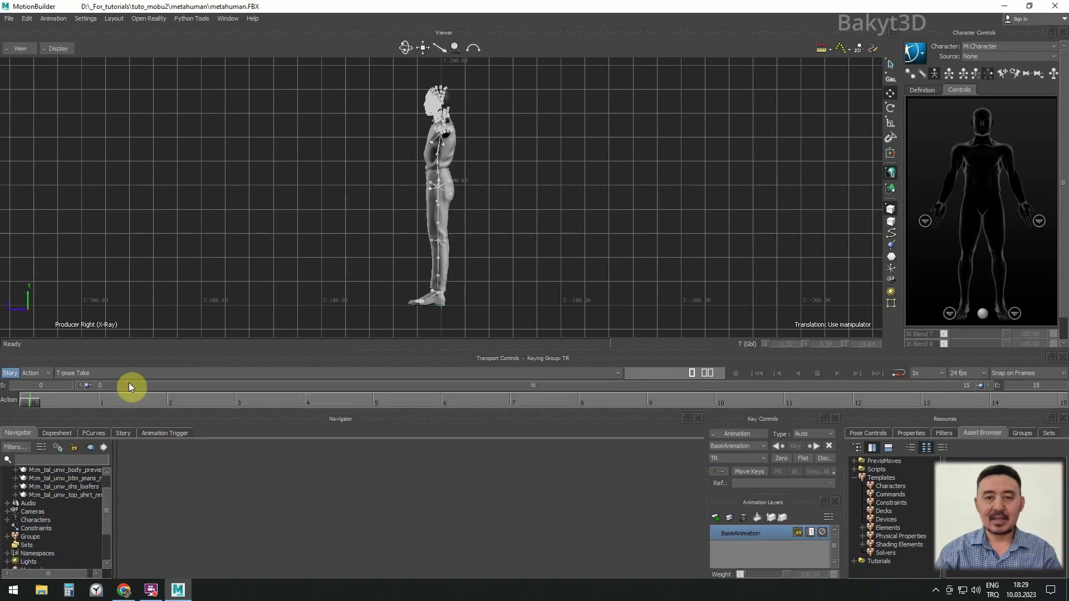
Step: Merge the Jumping+ch mocap file into the scene
left_click(15, 19)
left_click(27, 49)
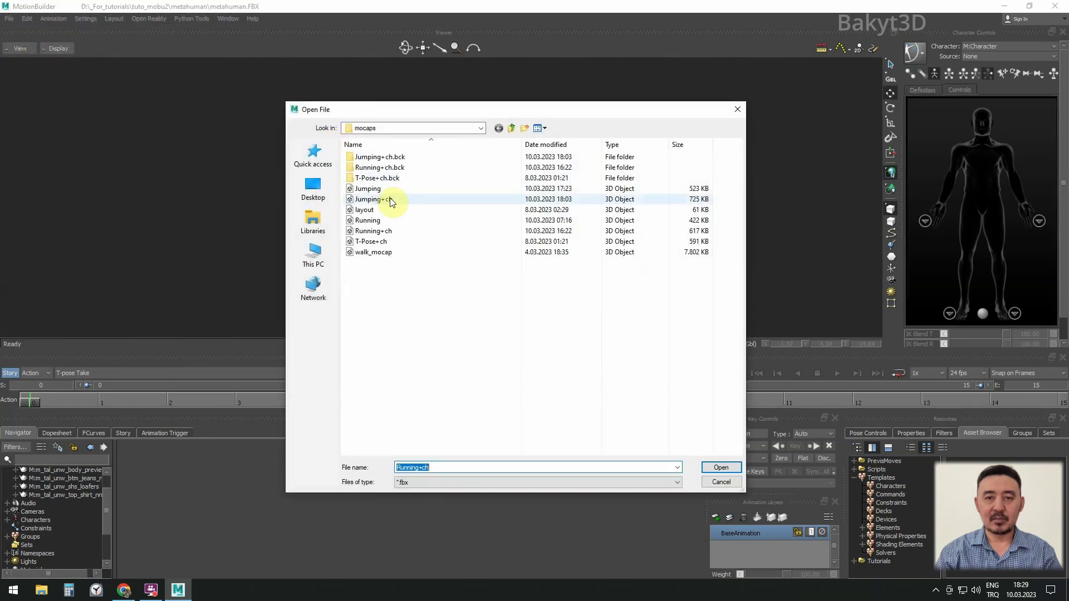
double_click(390, 200)
left_click(410, 554)
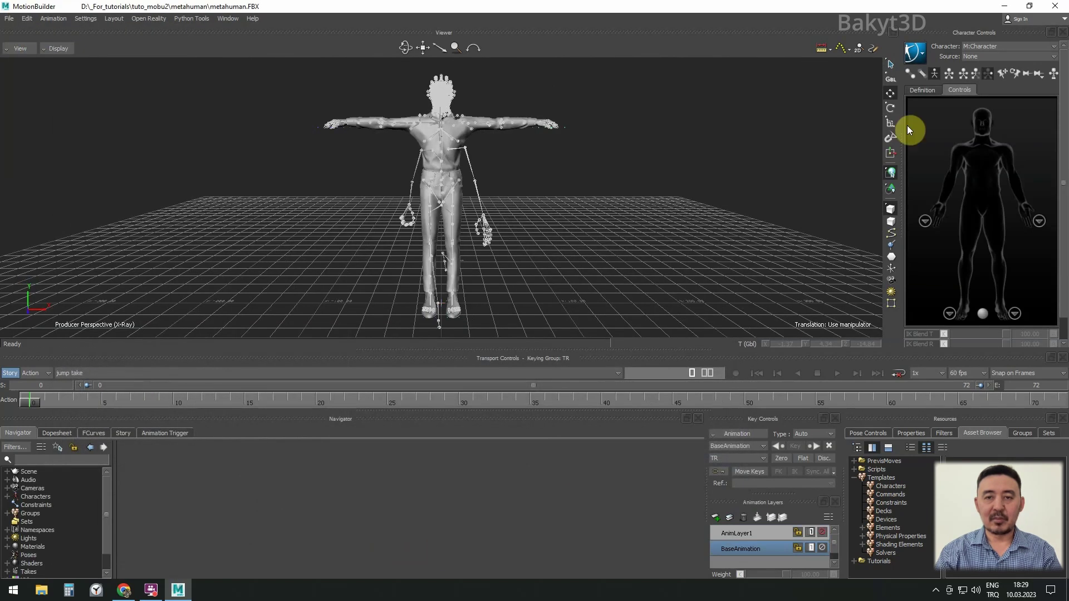
Step: Drive the character with jump ch and play the jump in the right-side view
left_click(1010, 55)
left_click(984, 92)
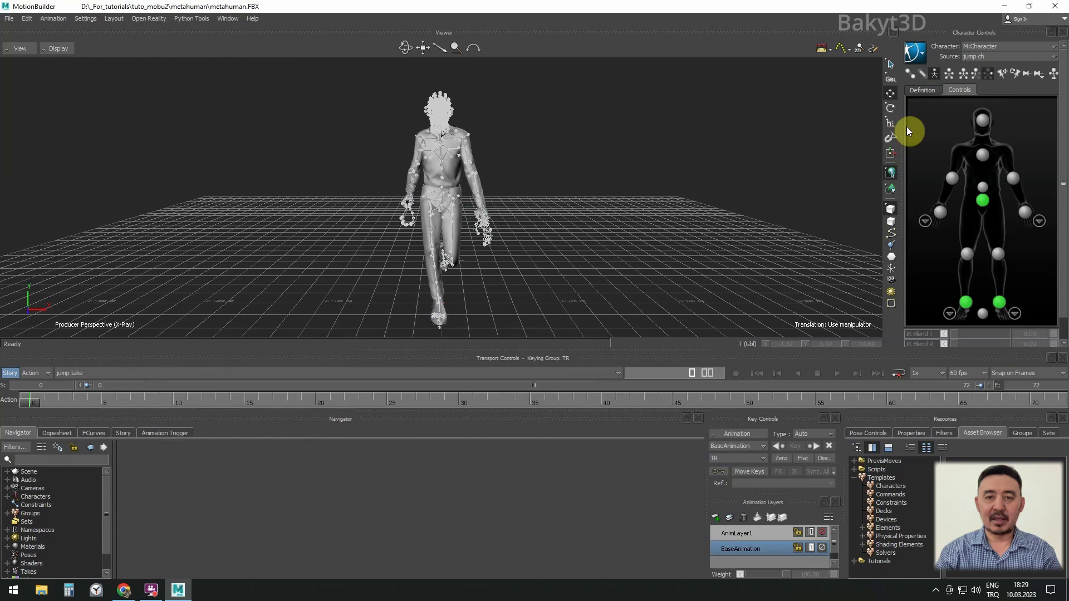
key("ctrl+r")
left_click(837, 373)
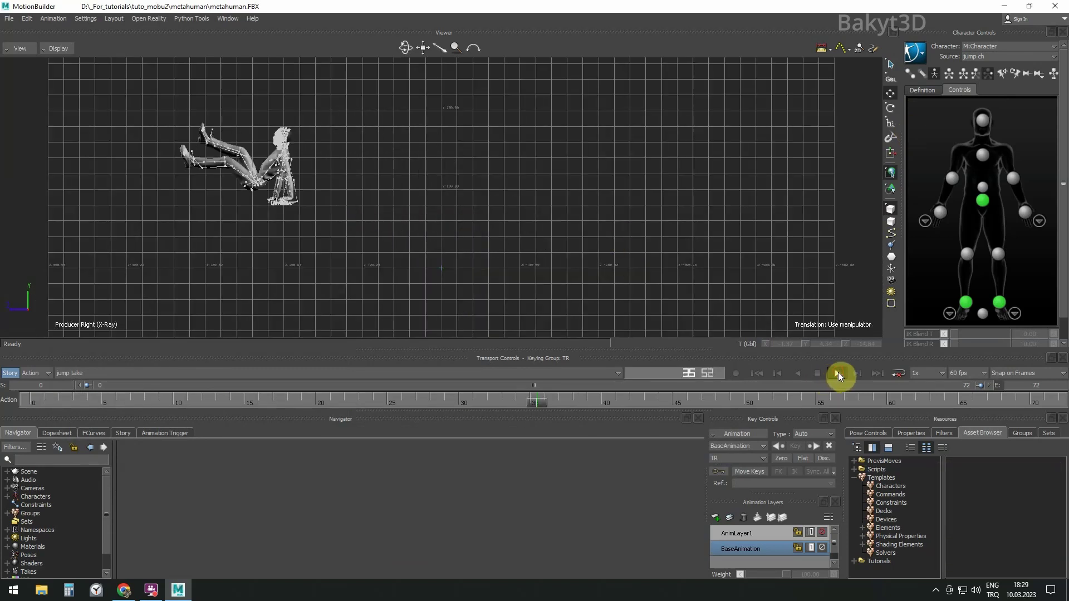
left_click(915, 53)
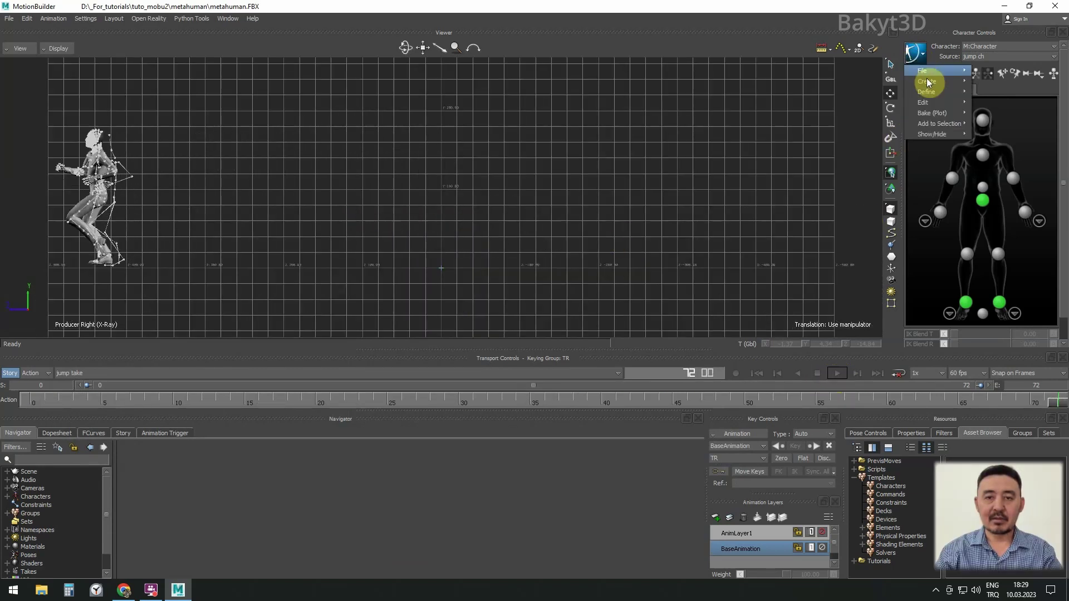
Step: Plot the jump animation onto the character skeleton
mouse_move(941, 115)
left_click(1061, 113)
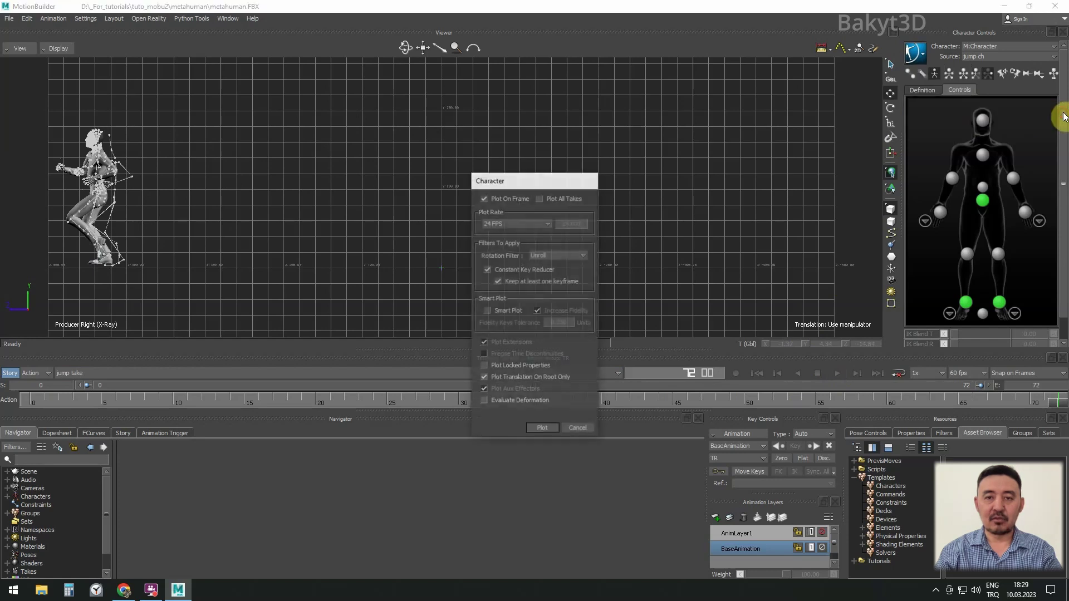
left_click(542, 428)
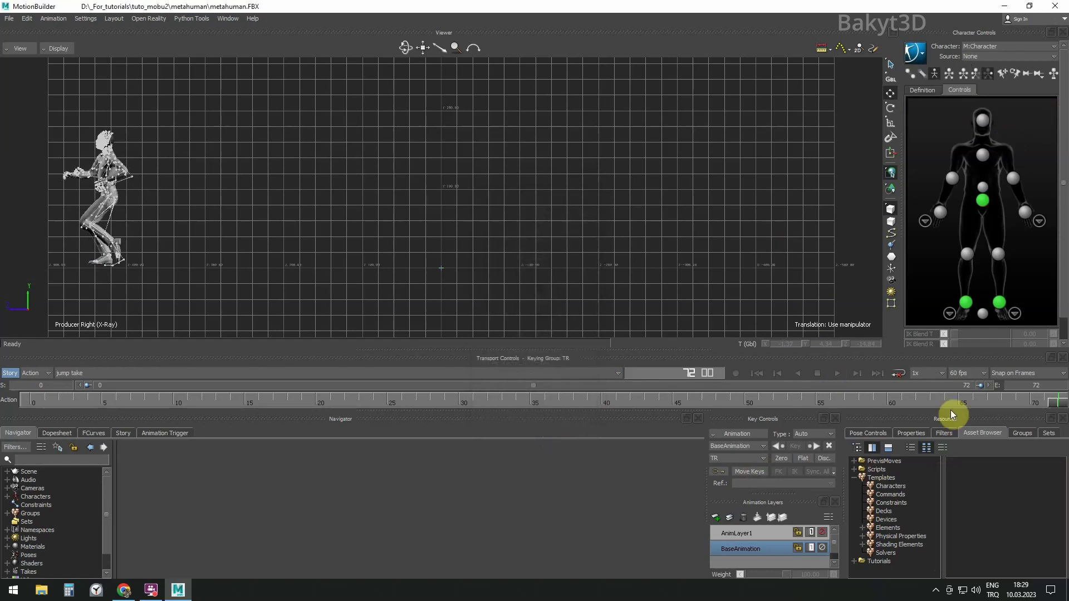
Step: Set the take's frame rate to 24 fps
left_click(984, 374)
left_click(959, 501)
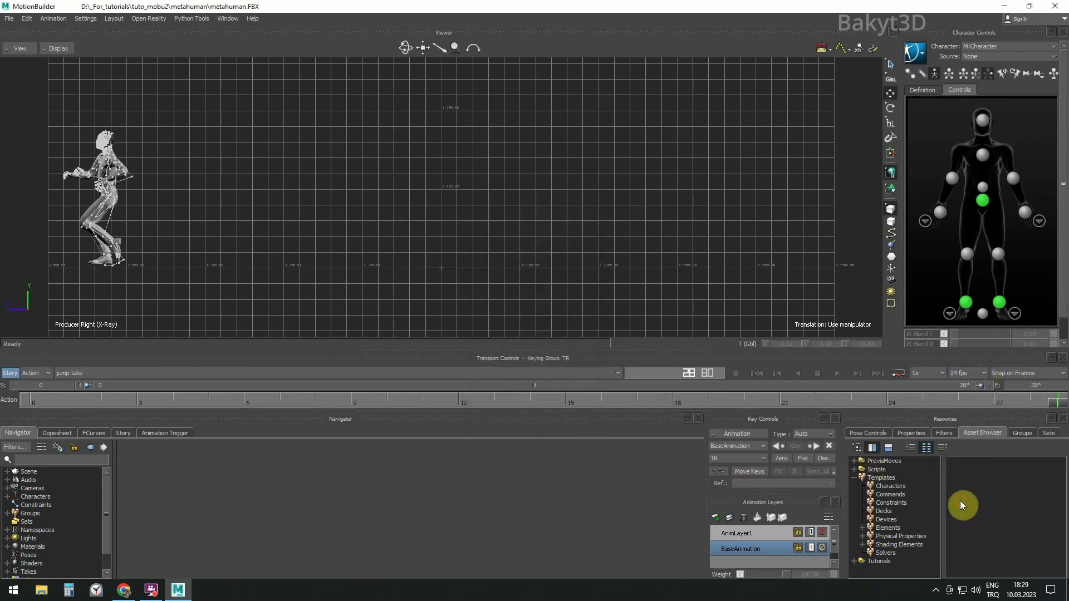
left_click(922, 56)
Step: Create an FK/IK control rig and plot the jump onto it
mouse_move(949, 112)
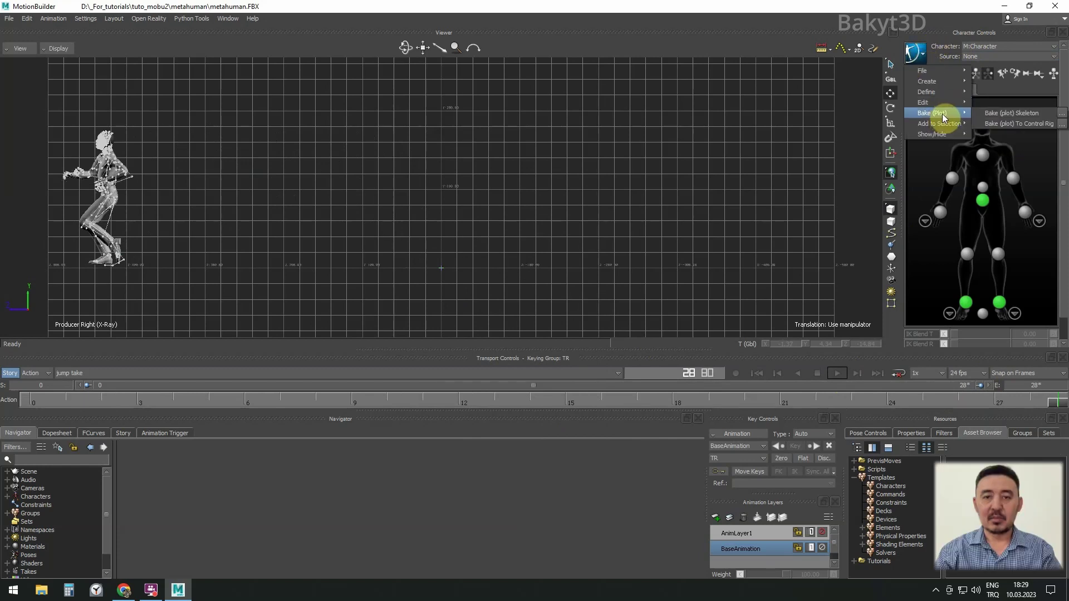
left_click(1061, 128)
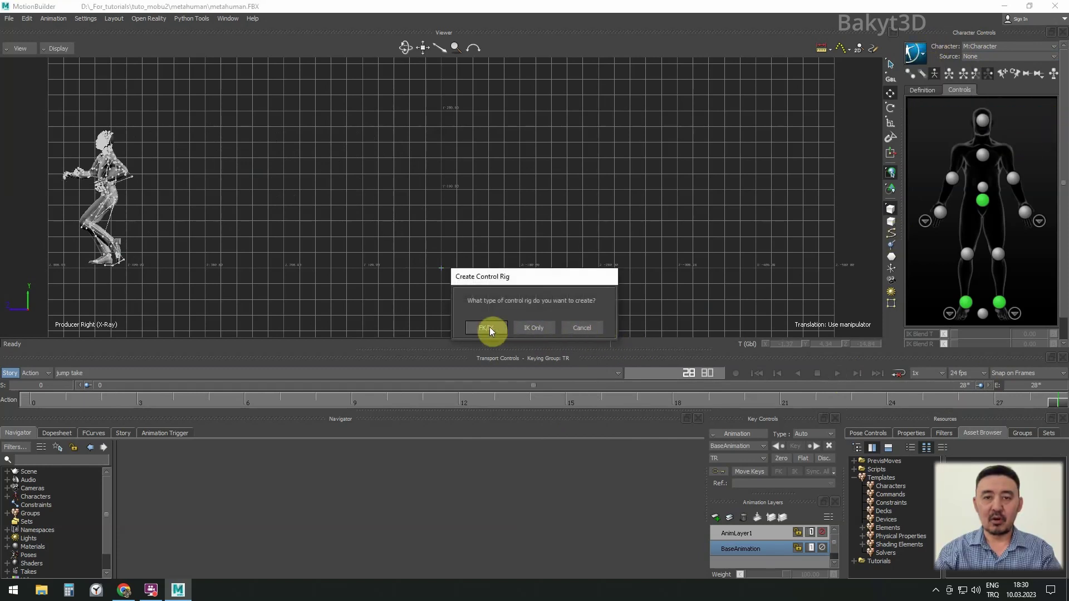
left_click(488, 328)
left_click(543, 420)
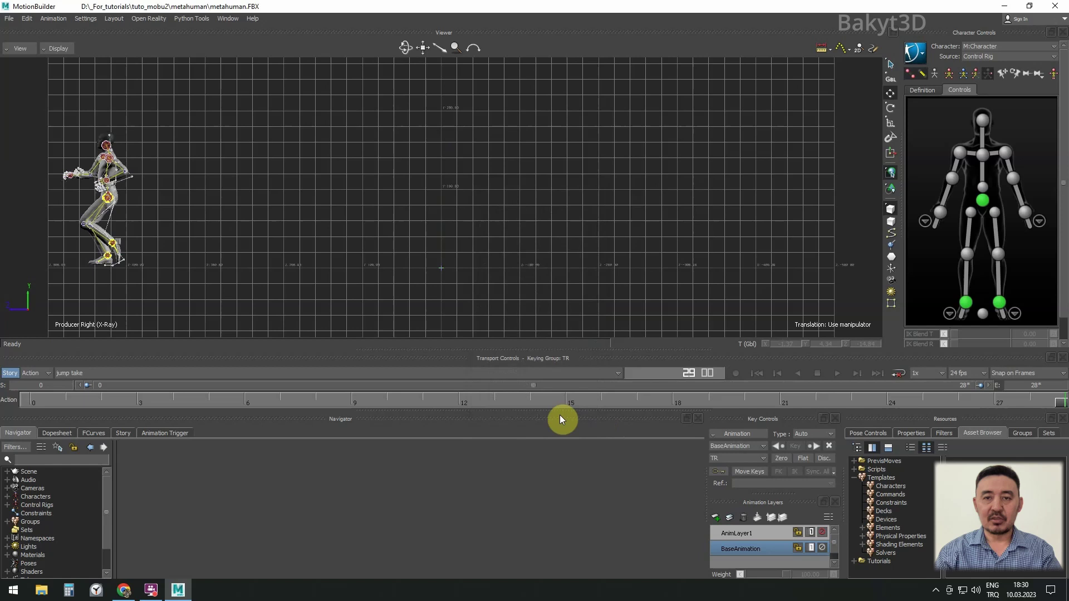
Step: At frame 20, select the hips and both ankle effectors and zoom in
left_click_drag(1057, 400, 65, 400)
left_click(984, 200)
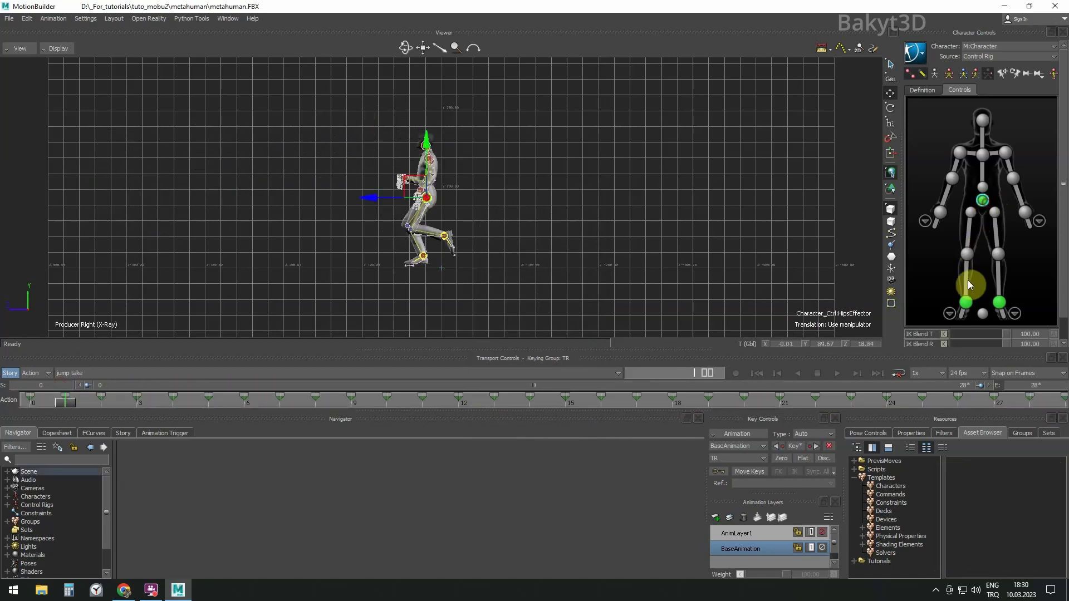
left_click(966, 302, "ctrl")
left_click(1004, 304, "ctrl")
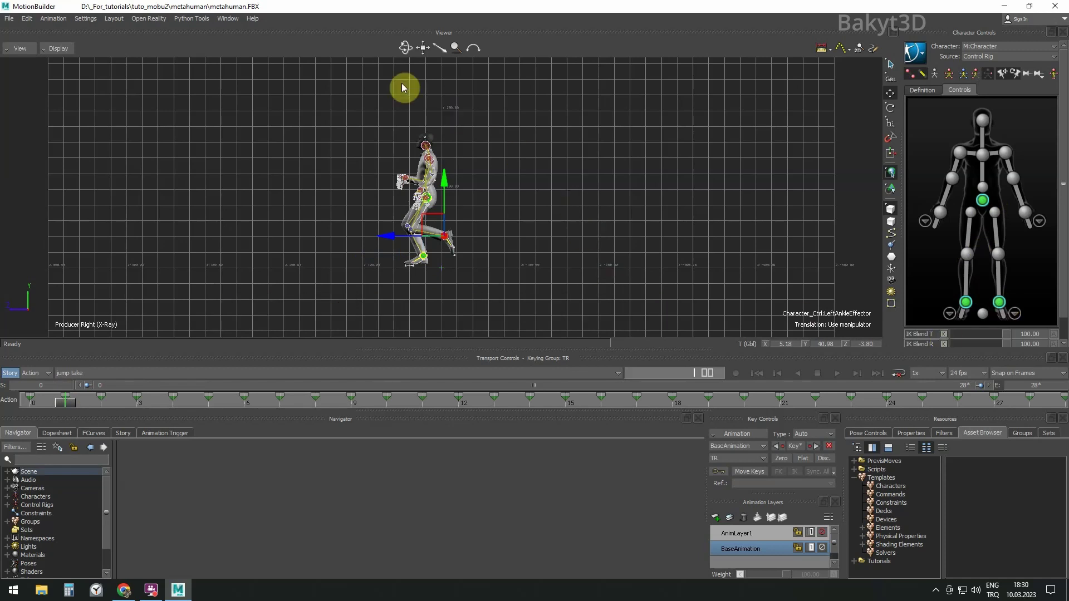
left_click_drag(456, 51, 422, 48)
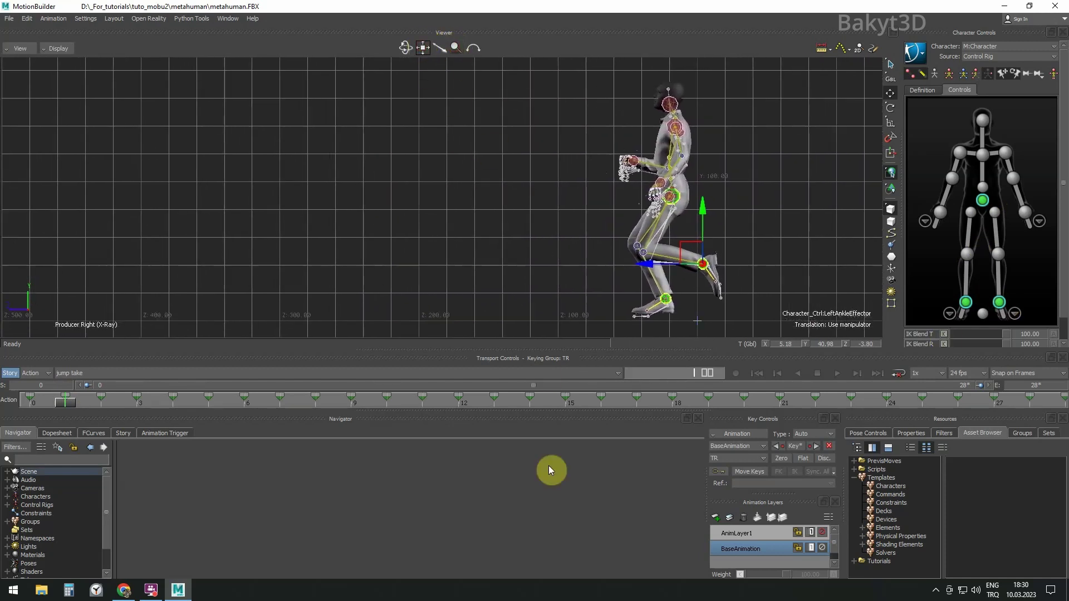
Step: On AnimLayer1, lower the left ankle, key it, and review the frames
left_click(746, 536)
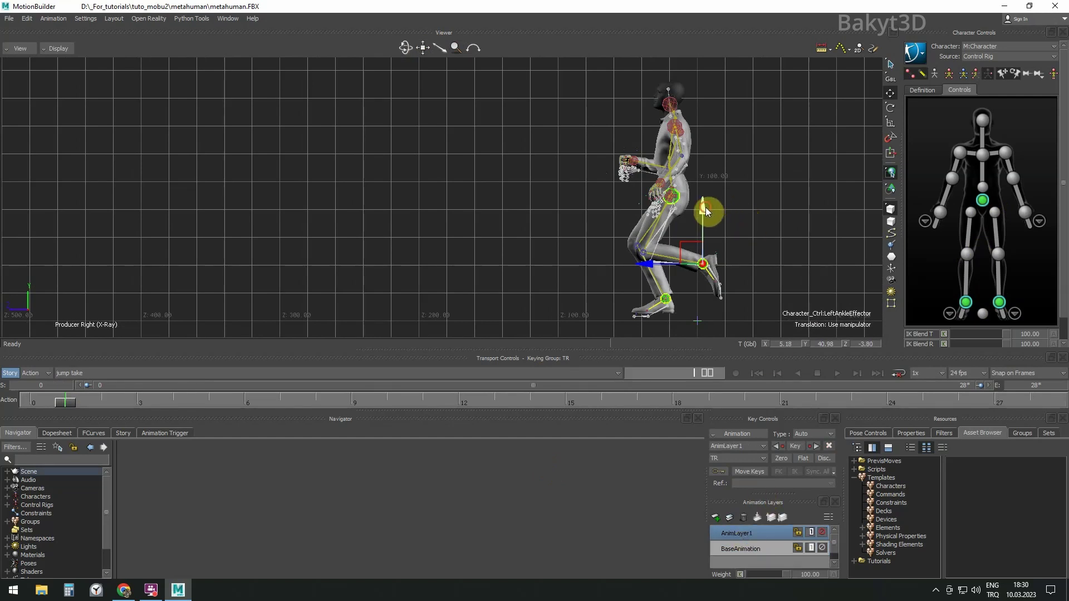
left_click_drag(705, 212, 736, 306)
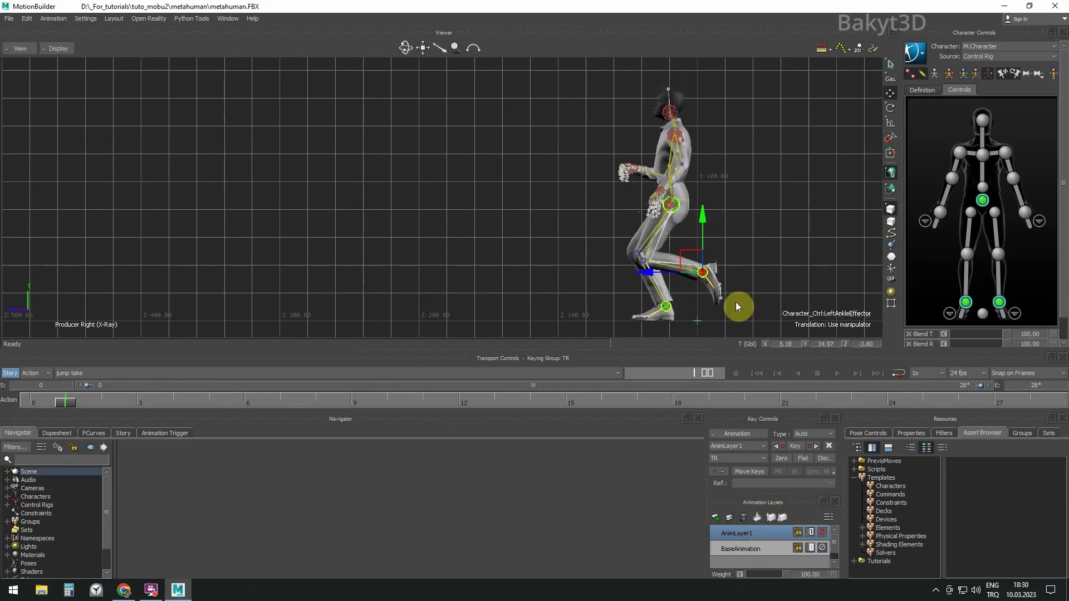
left_click(802, 450)
left_click_drag(66, 402, 1035, 389)
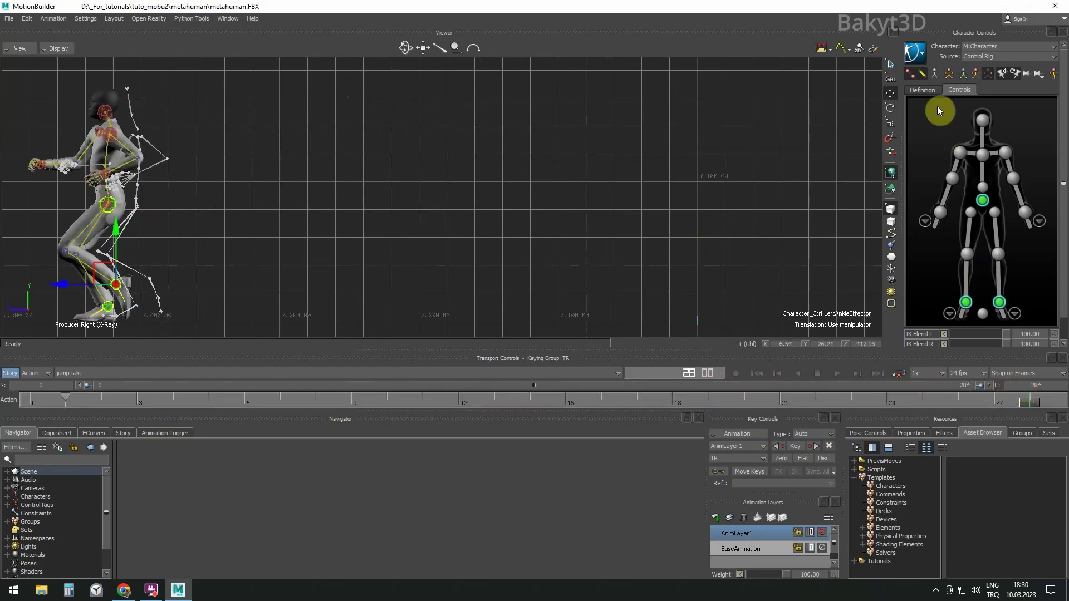
Step: Plot the control rig animation onto the character skeleton
left_click(916, 53)
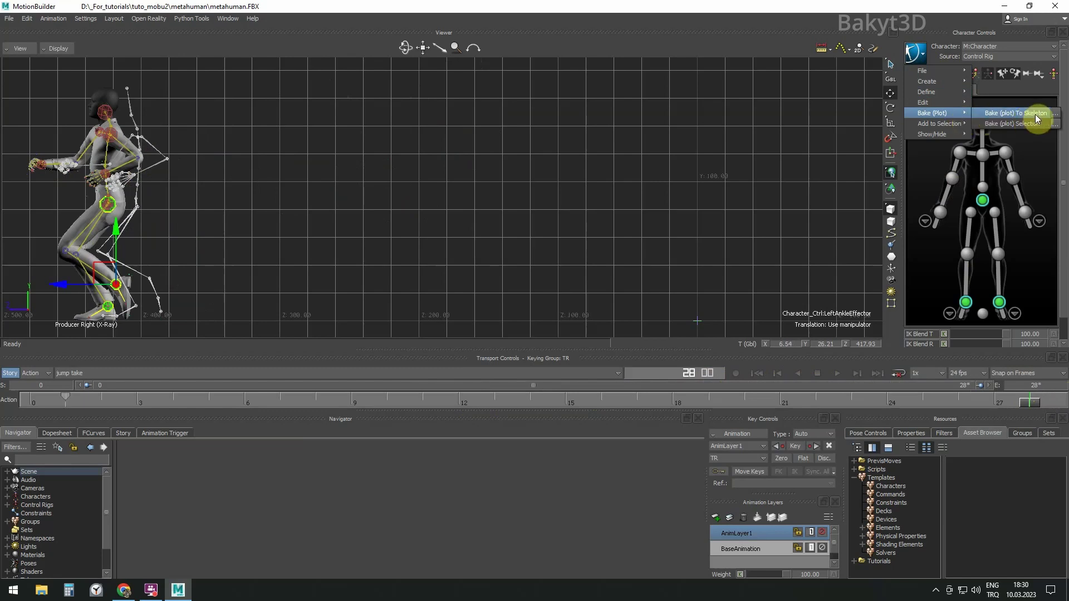
left_click(1015, 113)
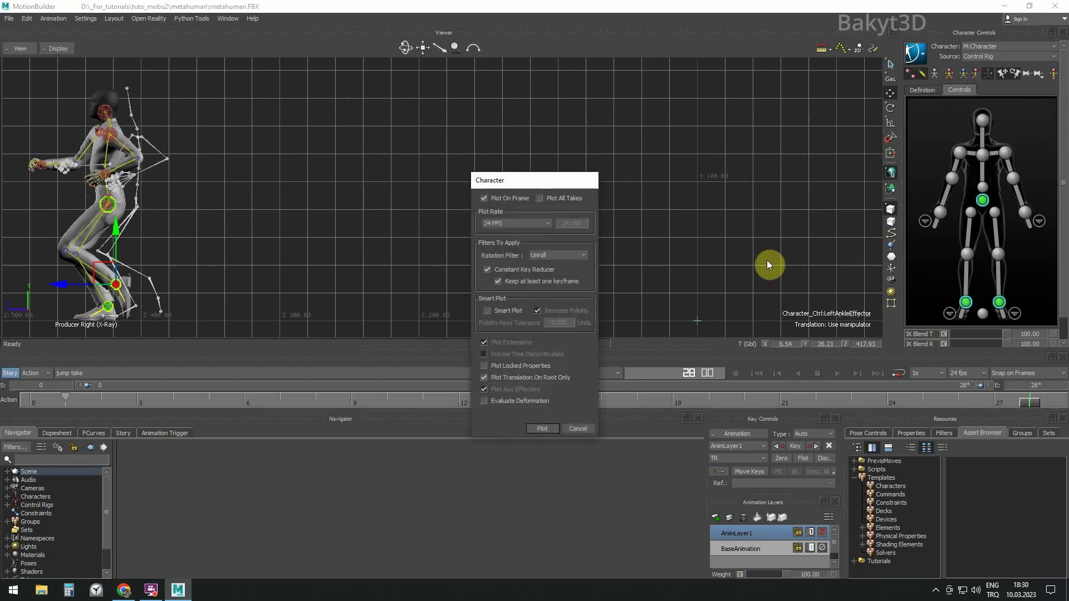
left_click(542, 429)
Step: Delete the whole jumper:Hips skeleton hierarchy and its jump constraint
left_click(7, 472)
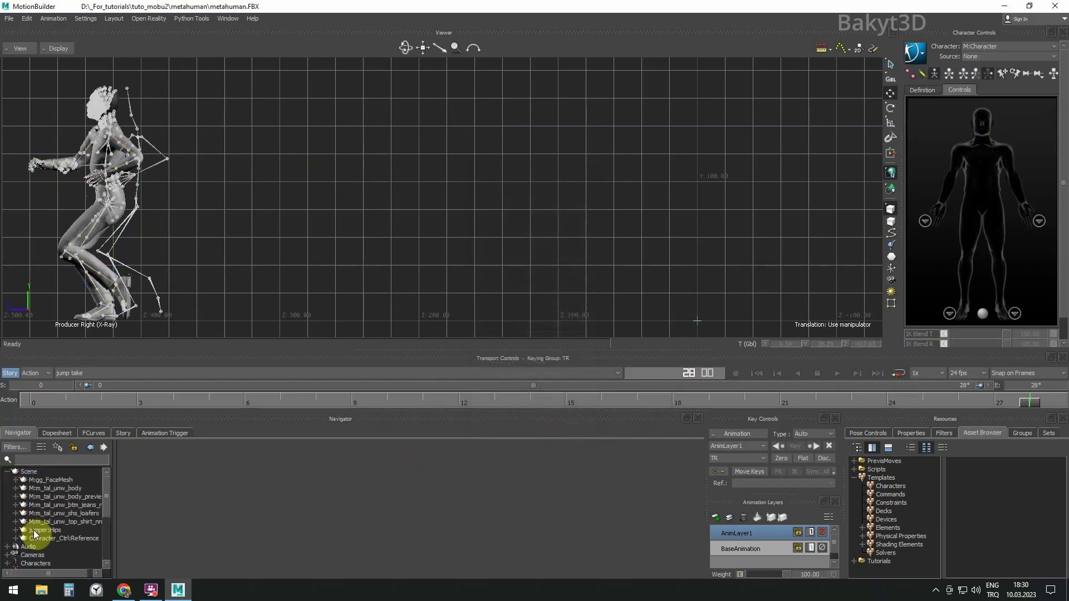
left_click(50, 530)
right_click(56, 529)
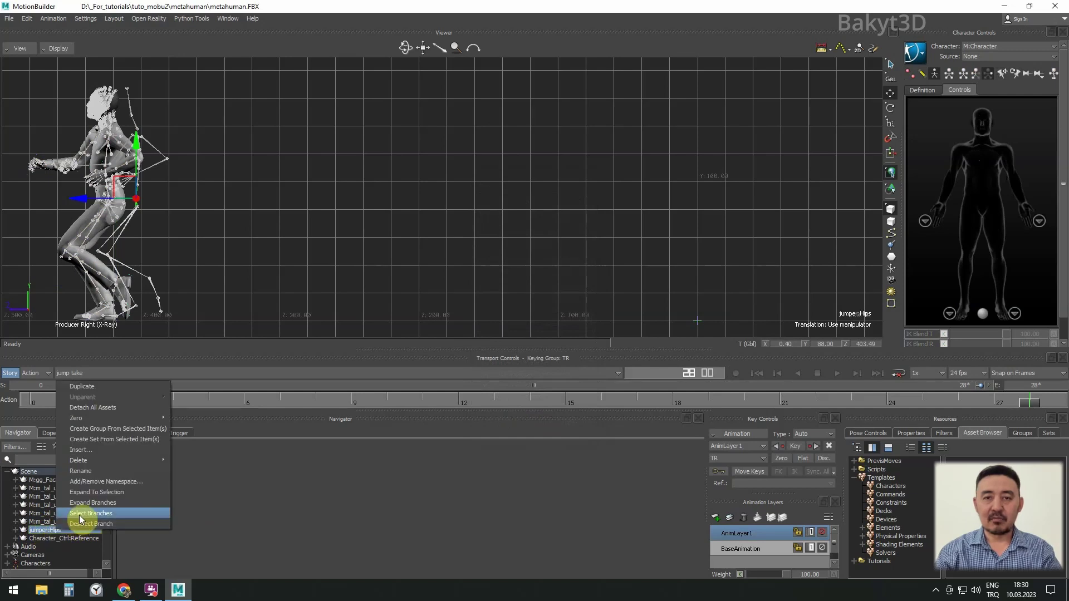
left_click(79, 515)
right_click(57, 530)
left_click(192, 533)
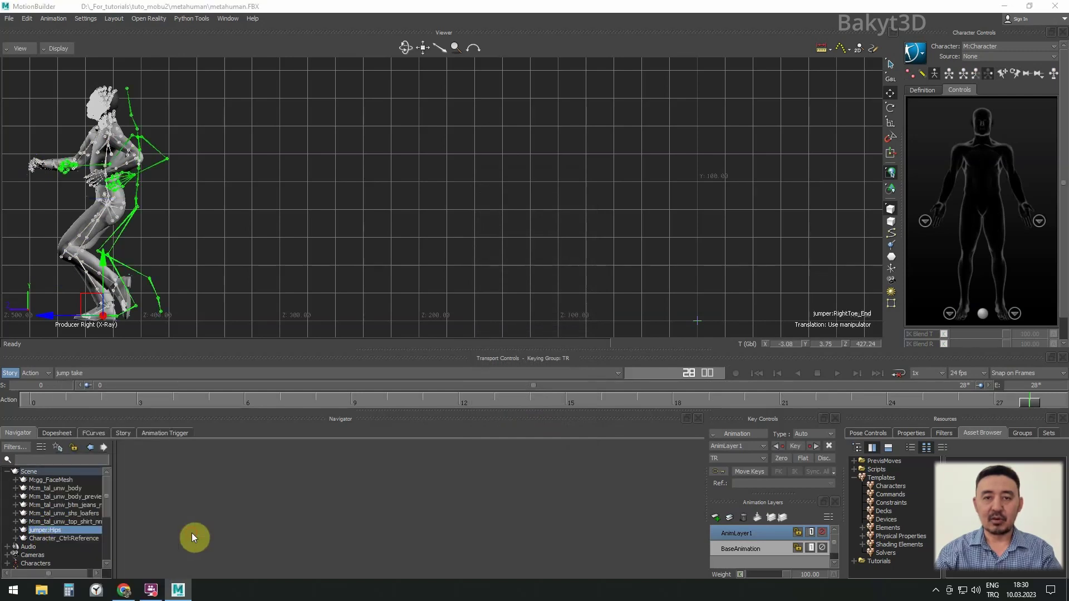
key("Delete")
left_click(496, 325)
left_click(559, 331)
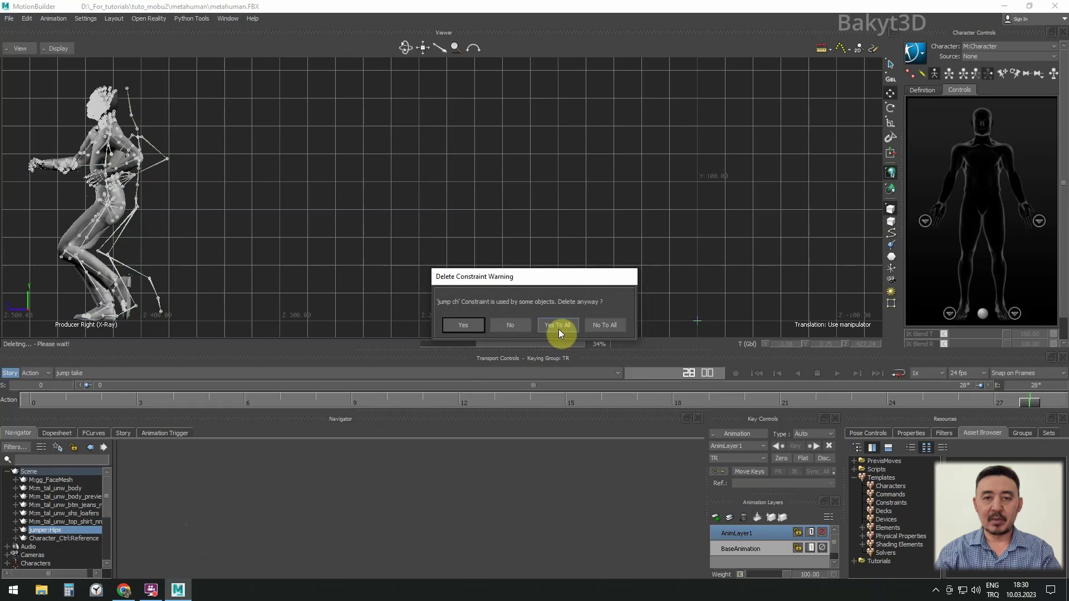
left_click(558, 328)
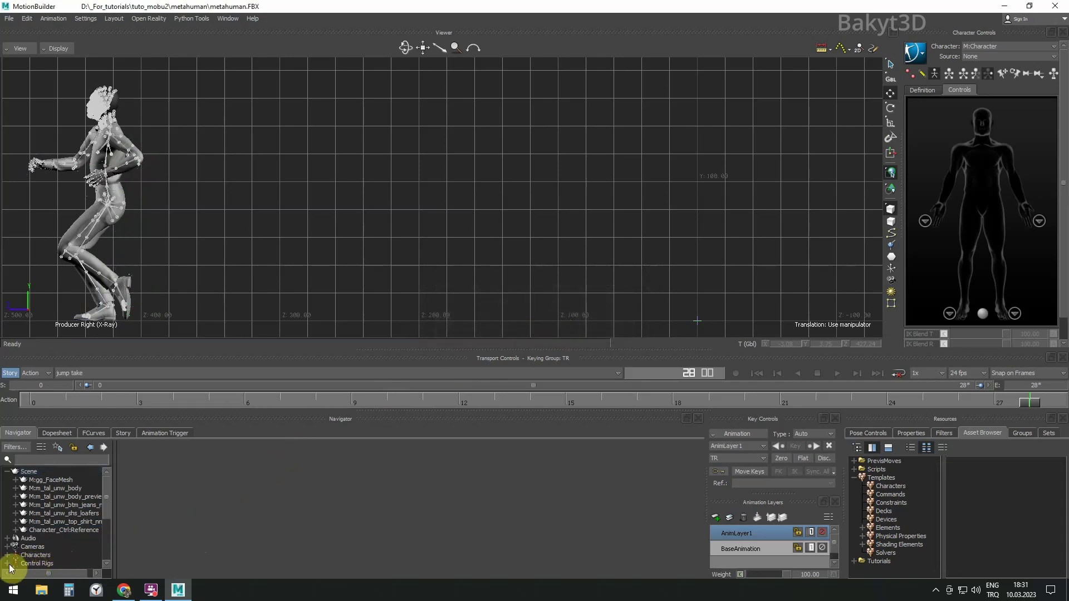
Step: Delete the character's Control Rig from the Control Rigs list
left_click(10, 564)
left_click(49, 566)
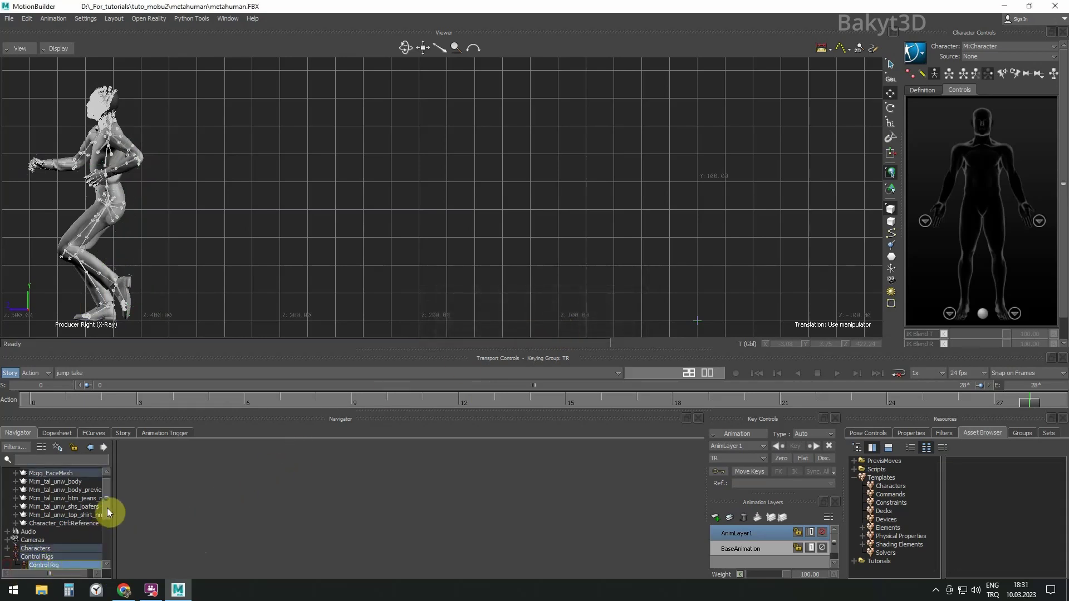
scroll(106, 515, "down", 2)
right_click(65, 525)
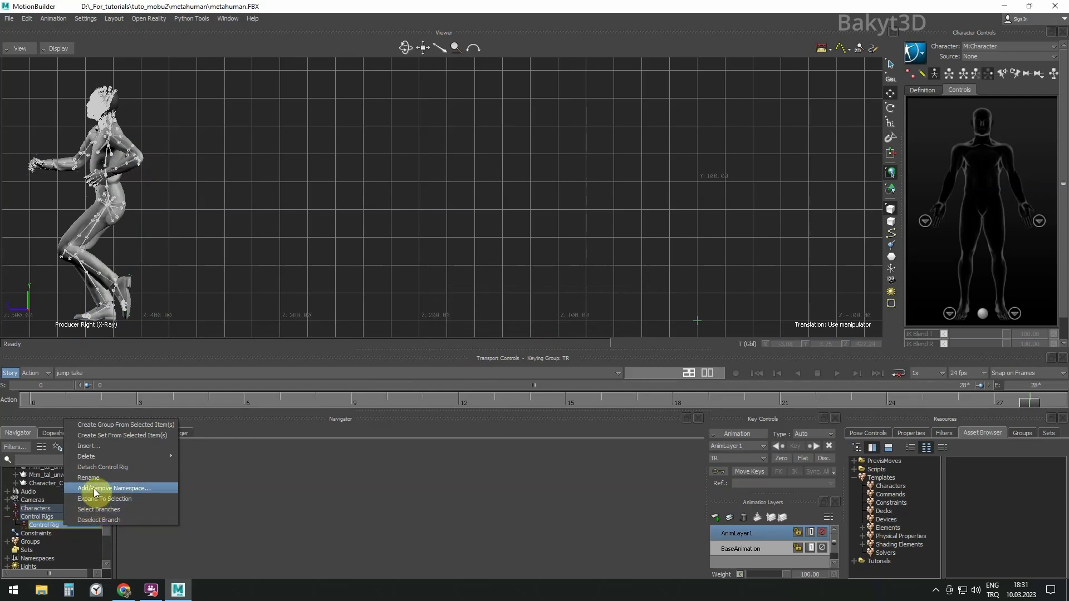
left_click(193, 457)
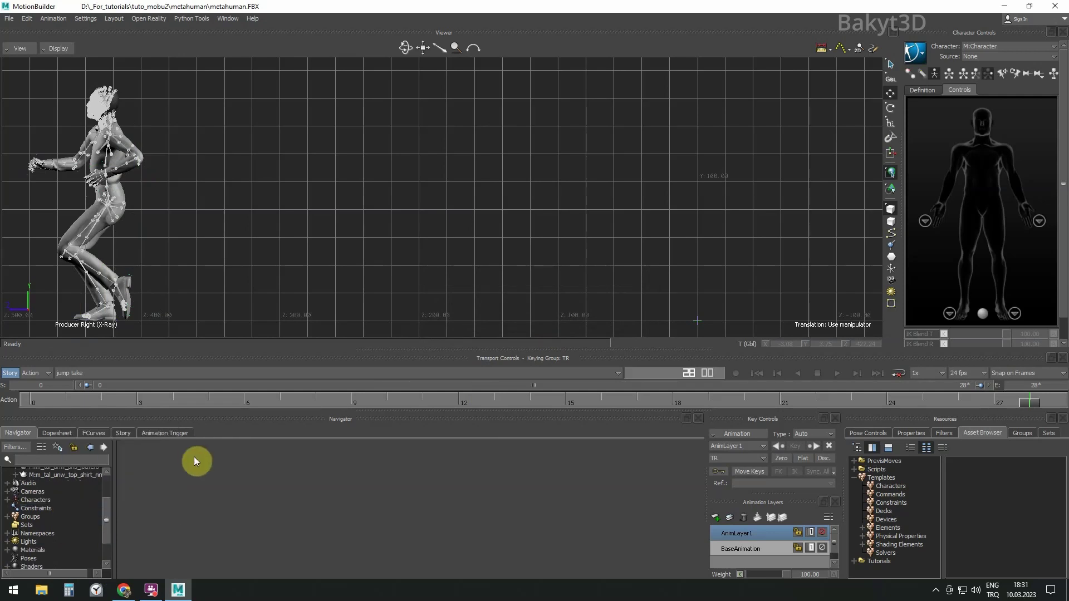
left_click(165, 372)
Step: On the run take, add a Story Character Track assigned to M:Character
left_click(114, 392)
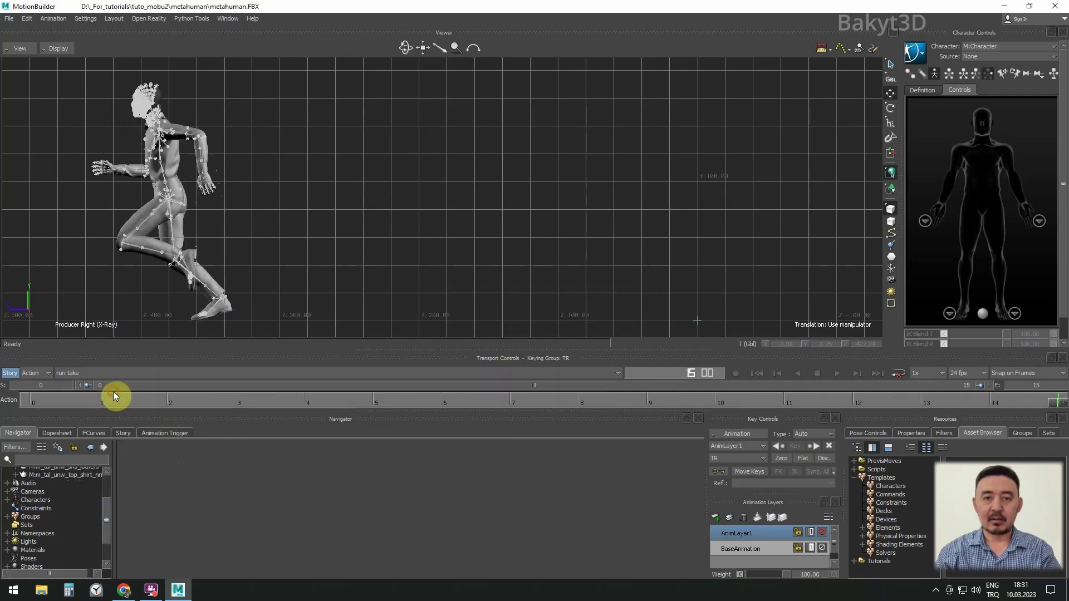
left_click(123, 432)
right_click(89, 530)
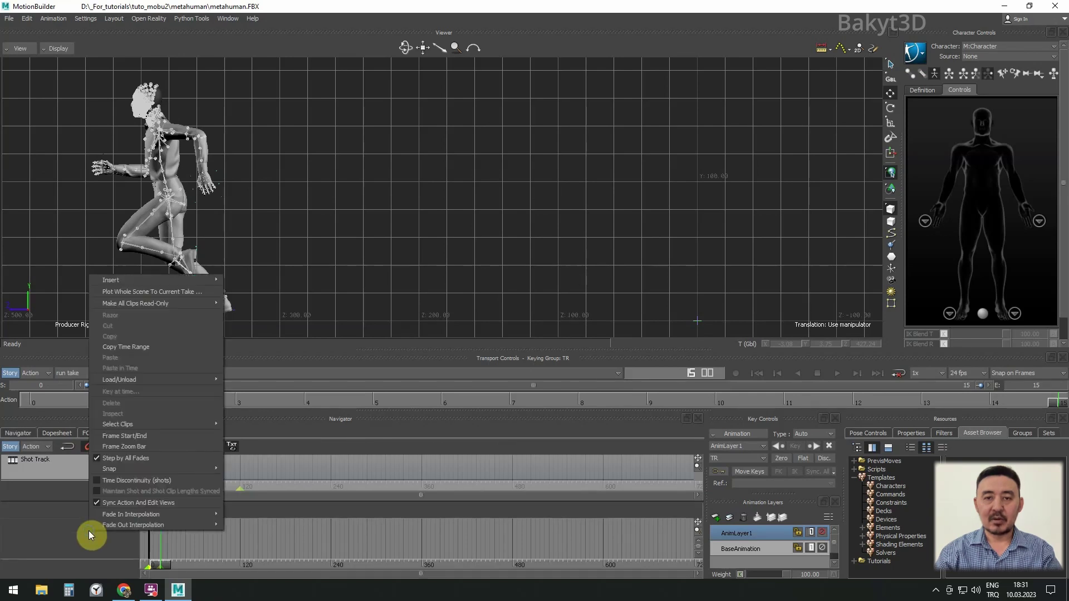
mouse_move(155, 281)
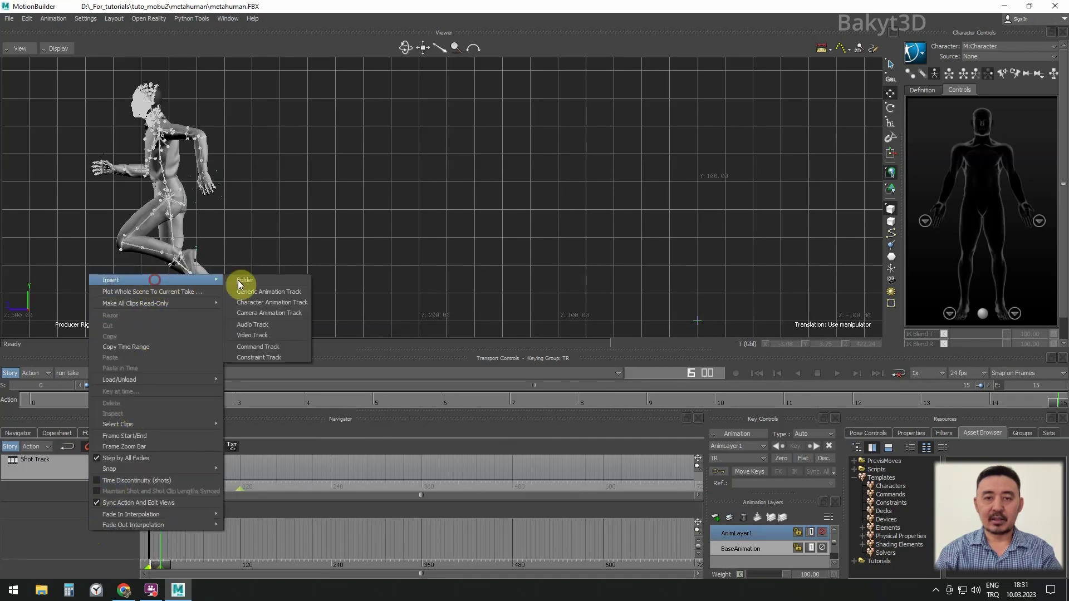
left_click(265, 303)
left_click(120, 535)
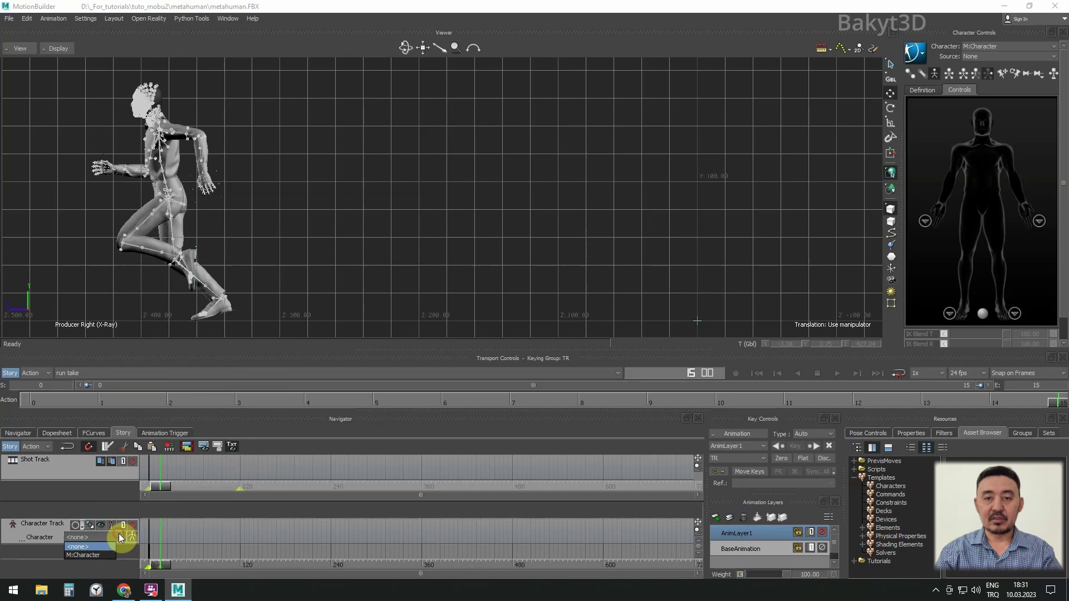
left_click(95, 554)
Step: Insert the run take as a clip on the Character Track
right_click(181, 533)
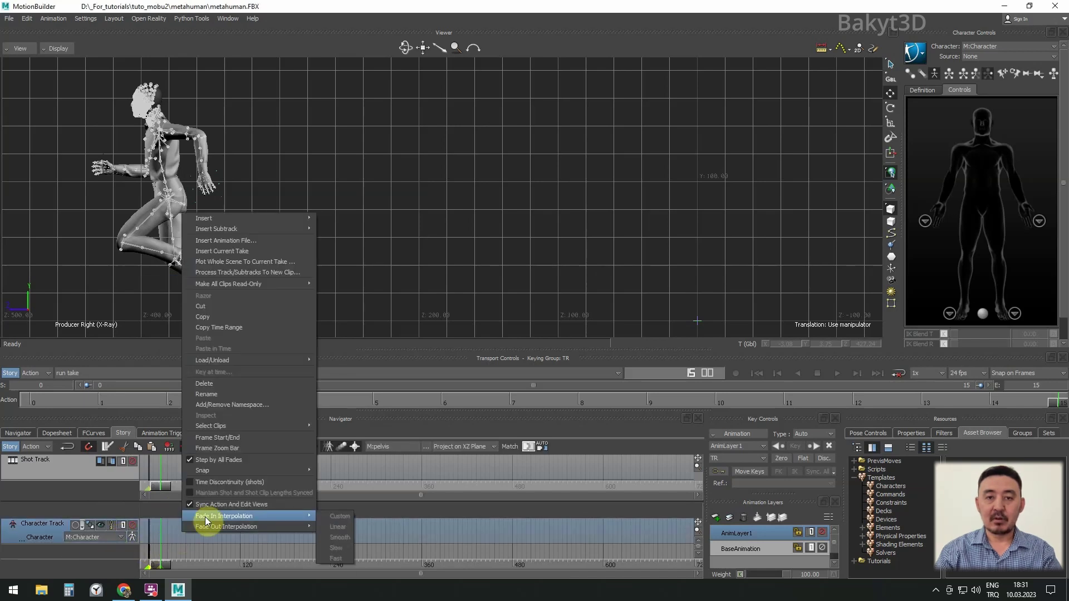
left_click(236, 251)
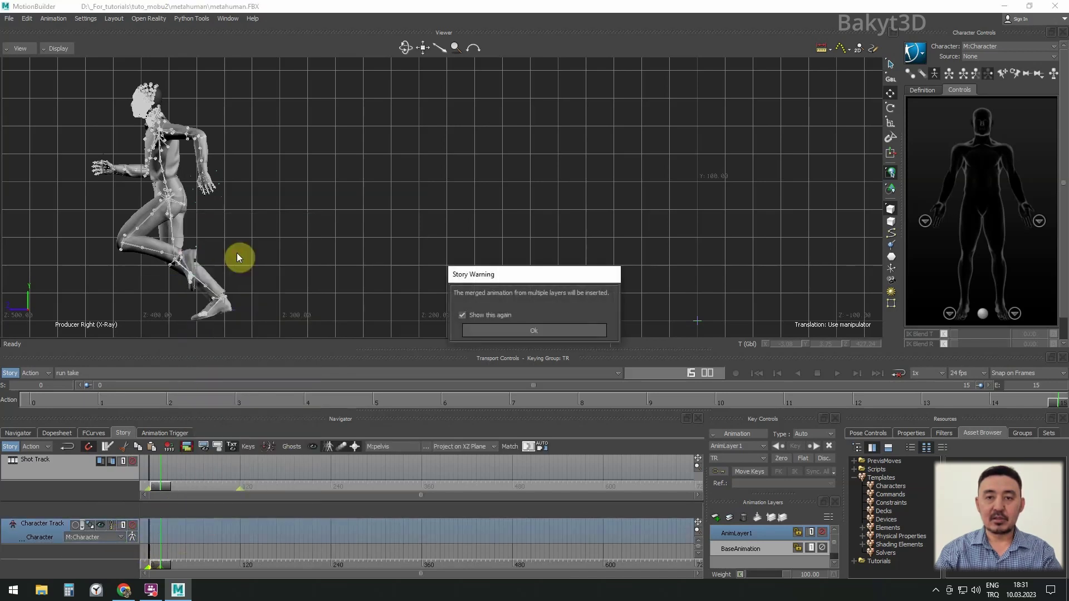
left_click(497, 328)
Step: Insert the jump take as a clip starting at frame 51
left_click(418, 375)
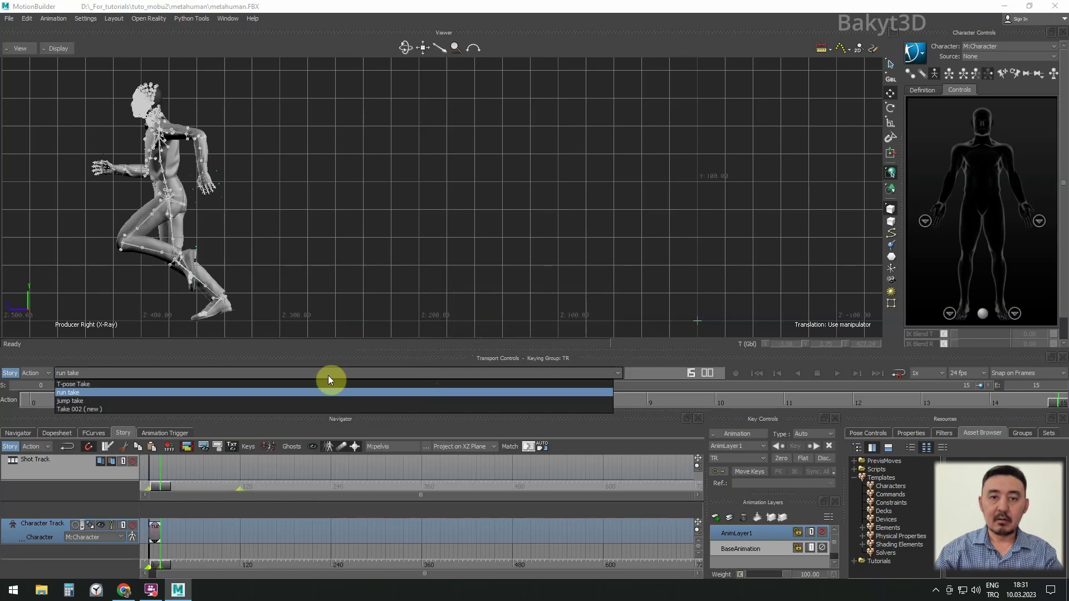
left_click(81, 402)
right_click(186, 539)
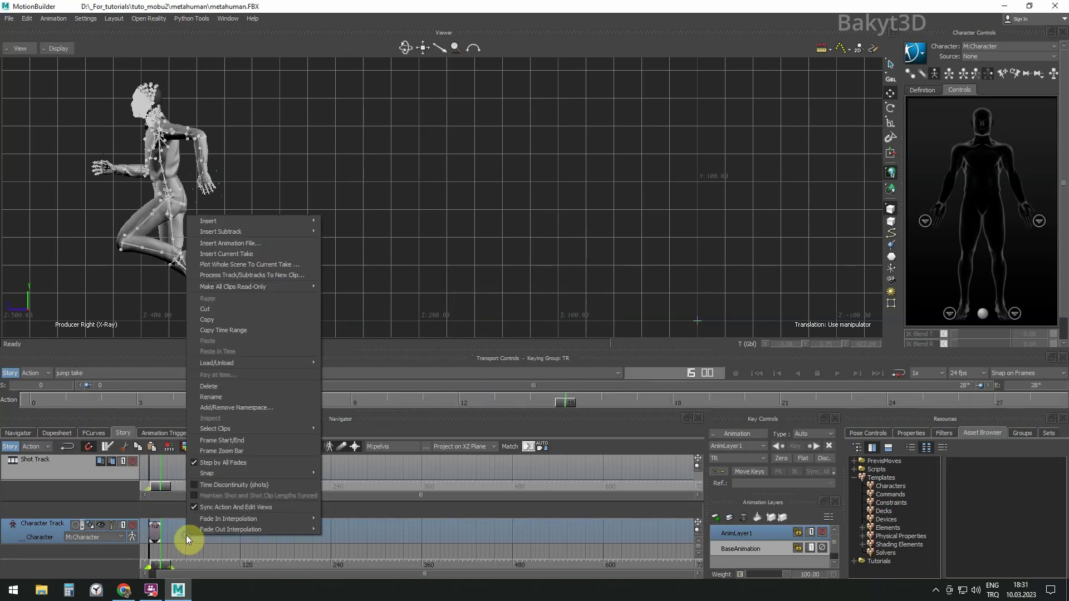
left_click(233, 254)
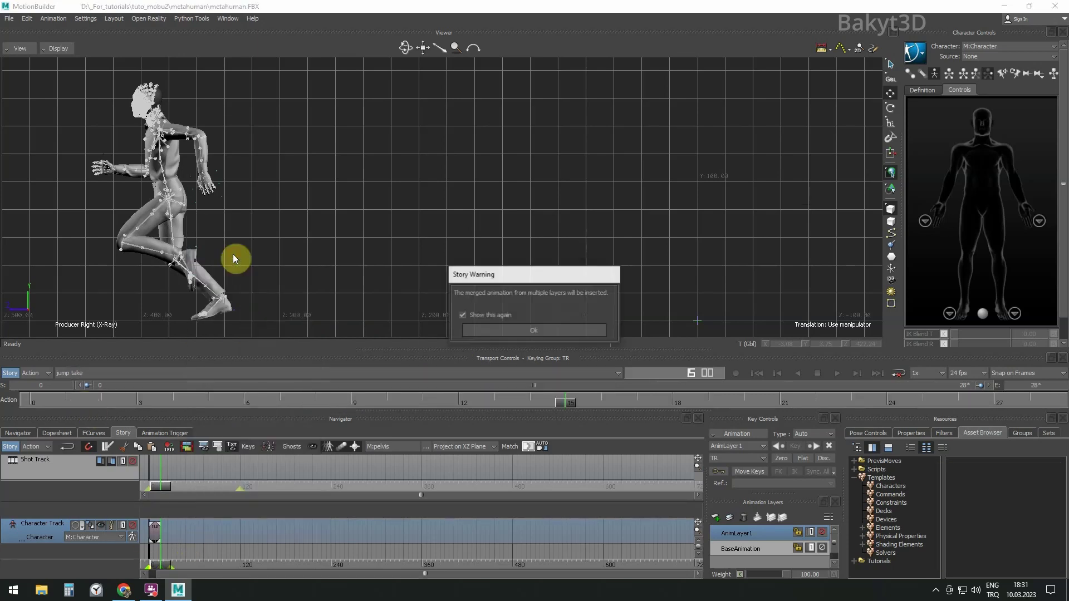
left_click(492, 325)
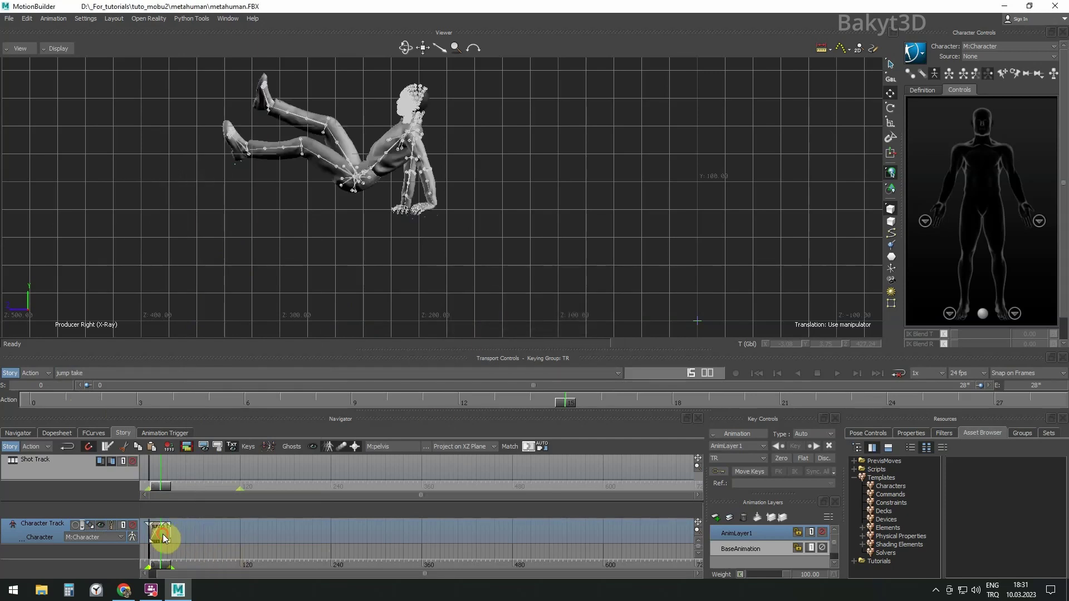
left_click_drag(164, 538, 205, 533)
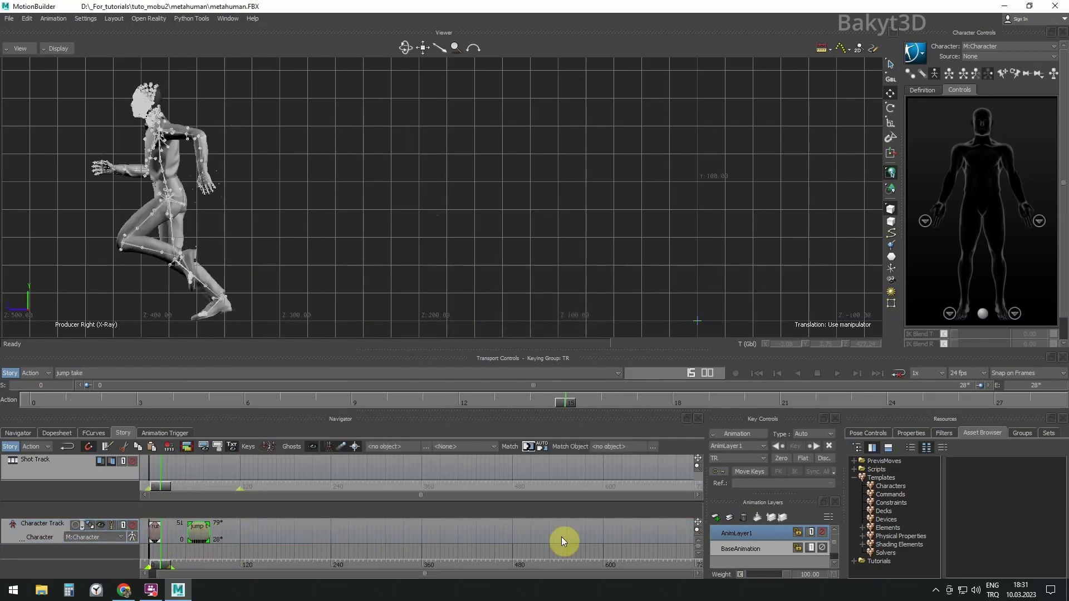
left_click_drag(698, 530, 698, 531)
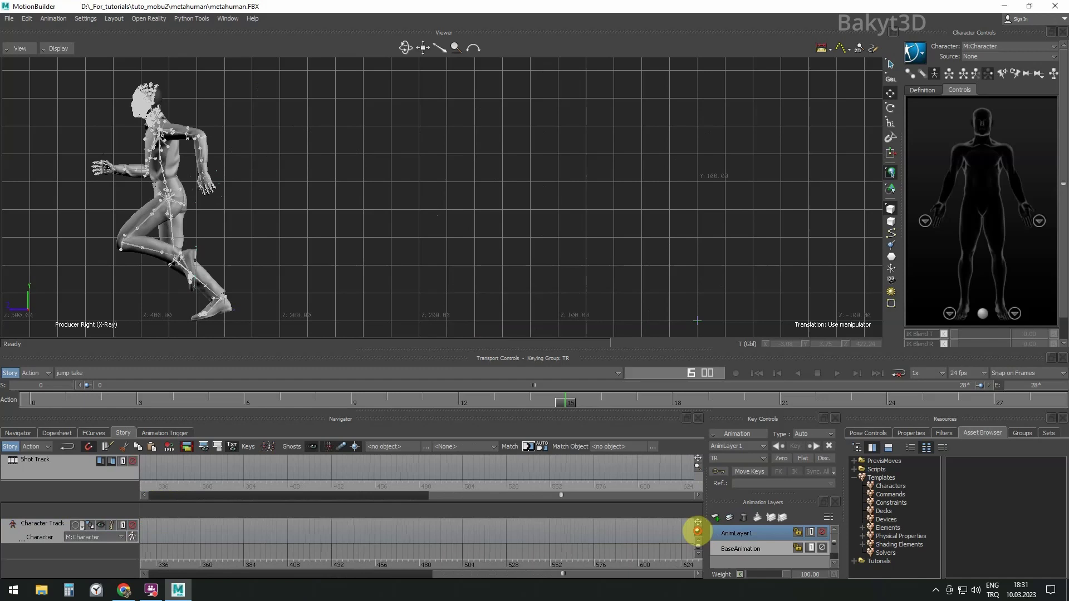
left_click_drag(378, 575, 239, 576)
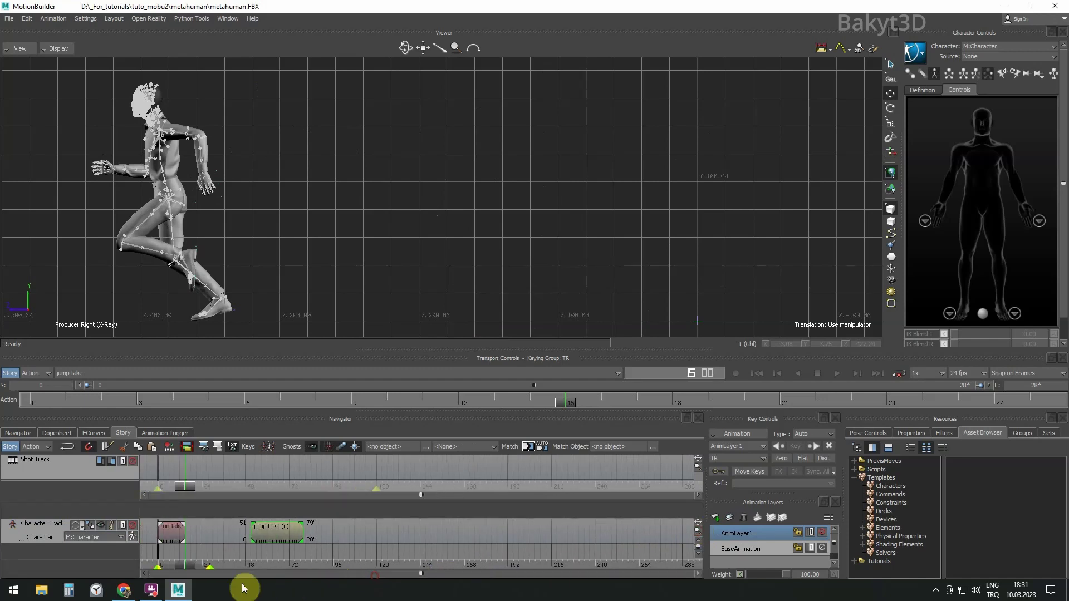
left_click(230, 374)
Step: Start Take 002 without copying data and paste a second run clip after the first
left_click(94, 409)
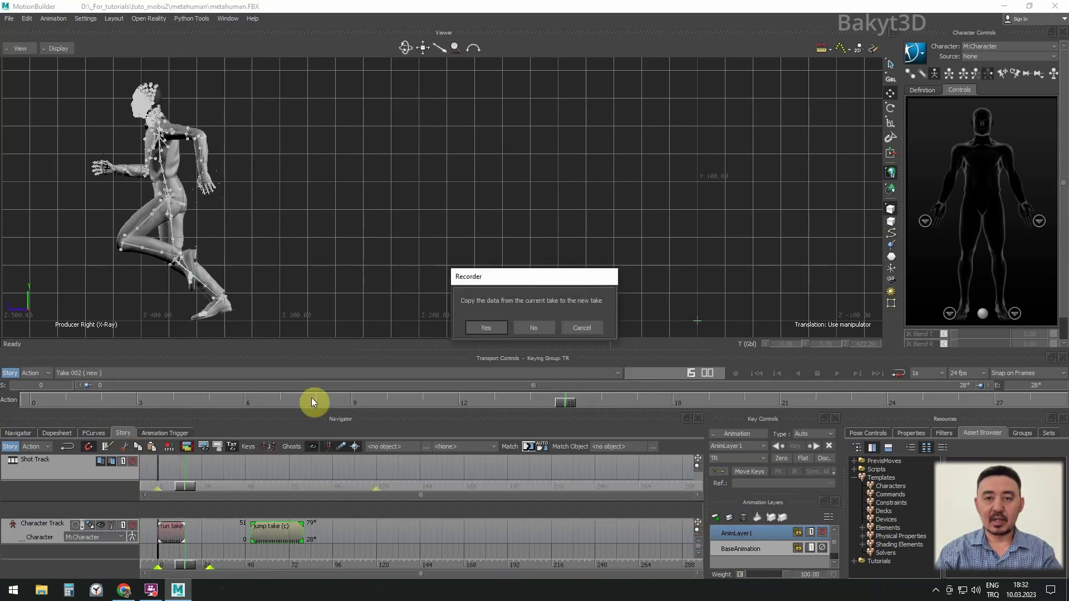
left_click(532, 329)
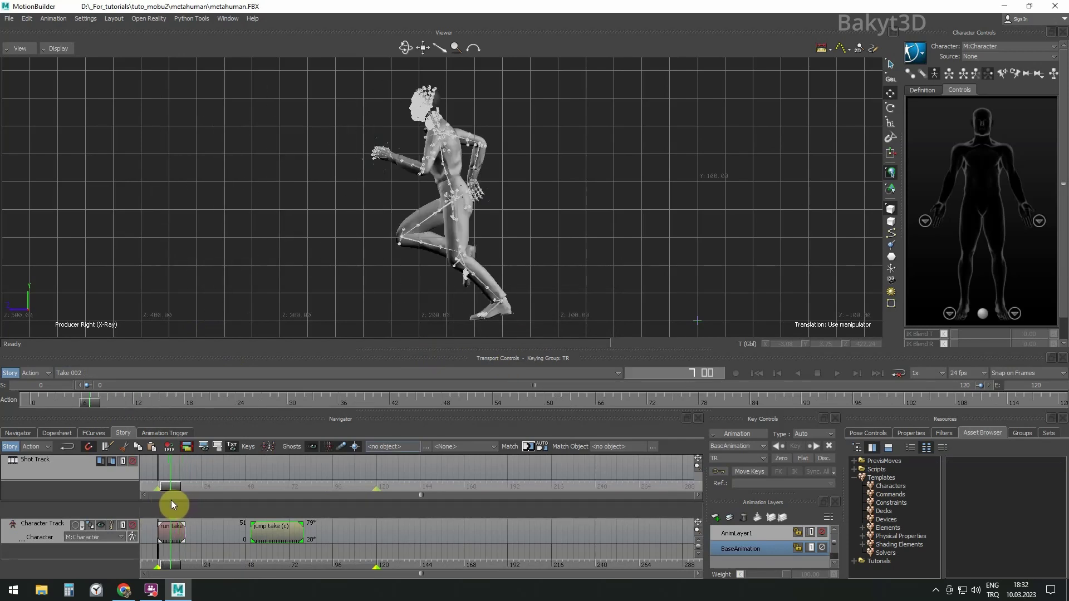
left_click(172, 531)
key("ctrl+c")
key("ctrl+v")
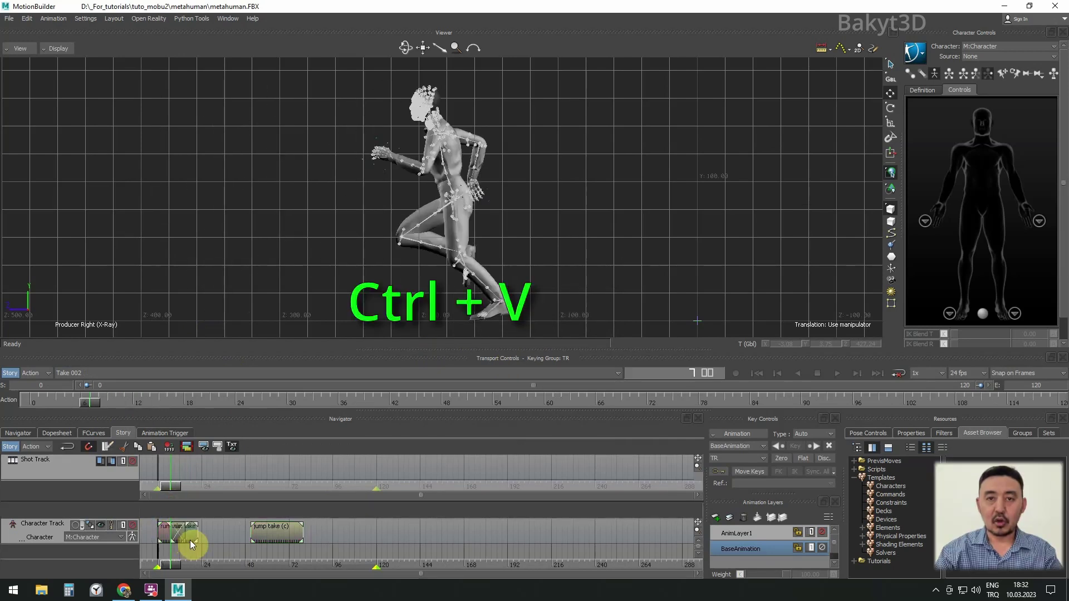
left_click_drag(187, 535, 196, 560)
Step: Order clips run, run, jump, run, last run at frame 74, and review in perspective
left_click_drag(276, 533, 226, 533)
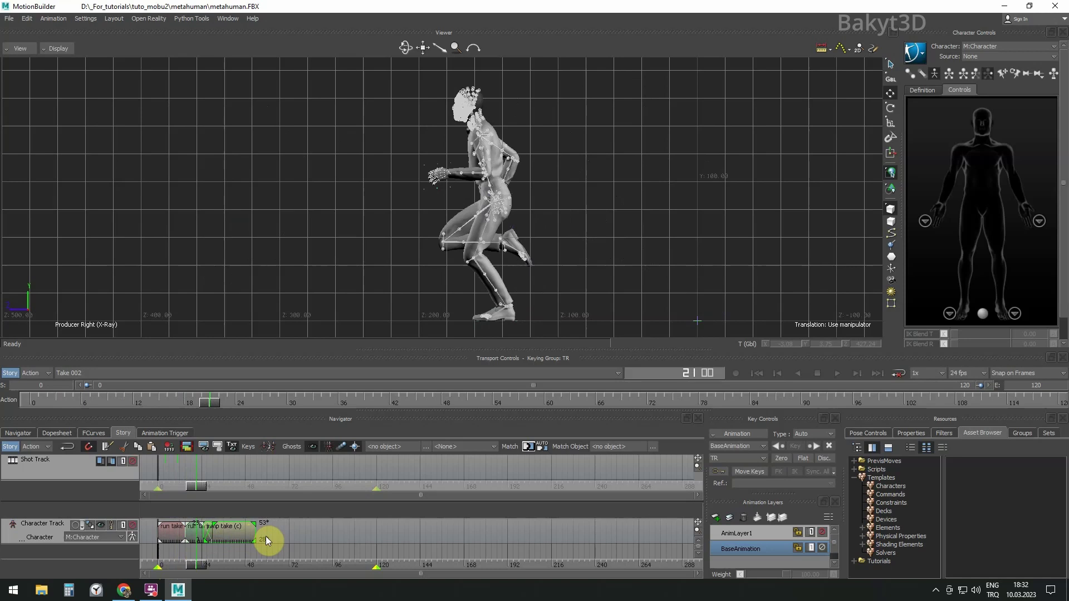
key("ctrl+v")
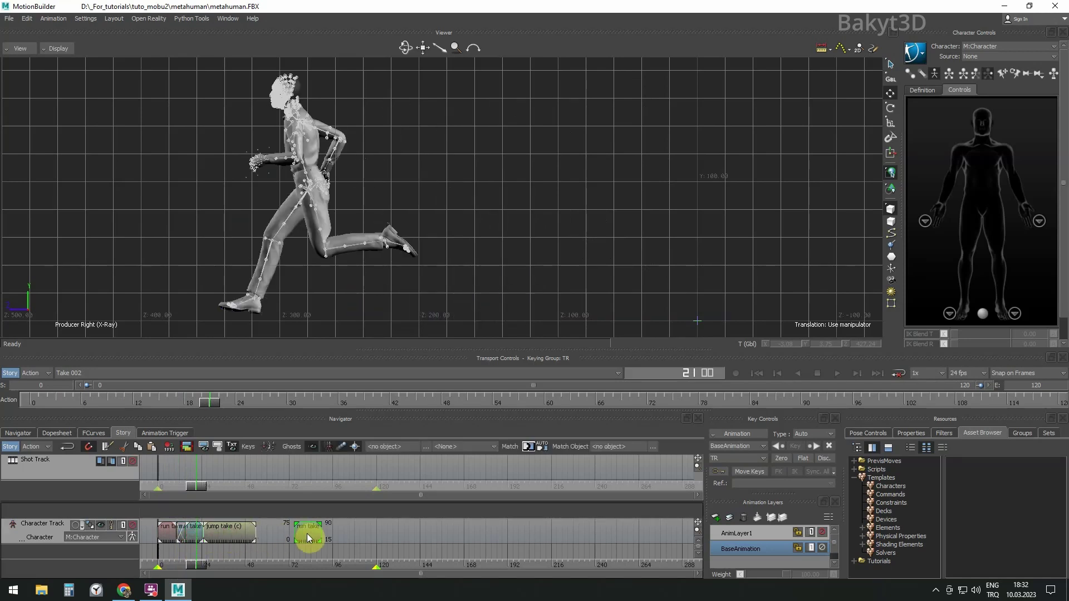
left_click_drag(187, 540, 202, 536)
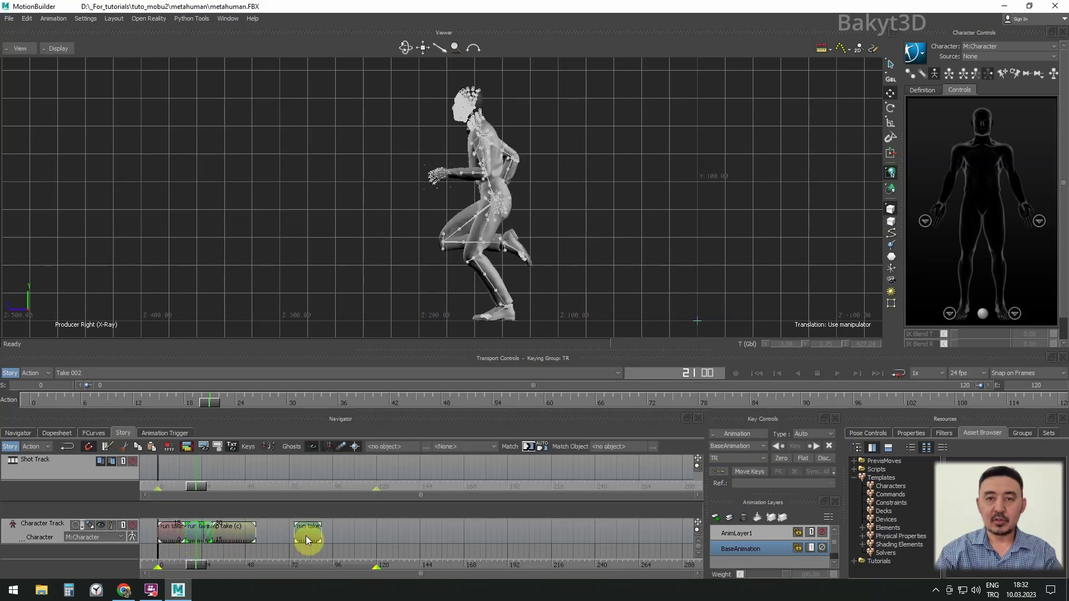
left_click_drag(305, 535, 300, 538)
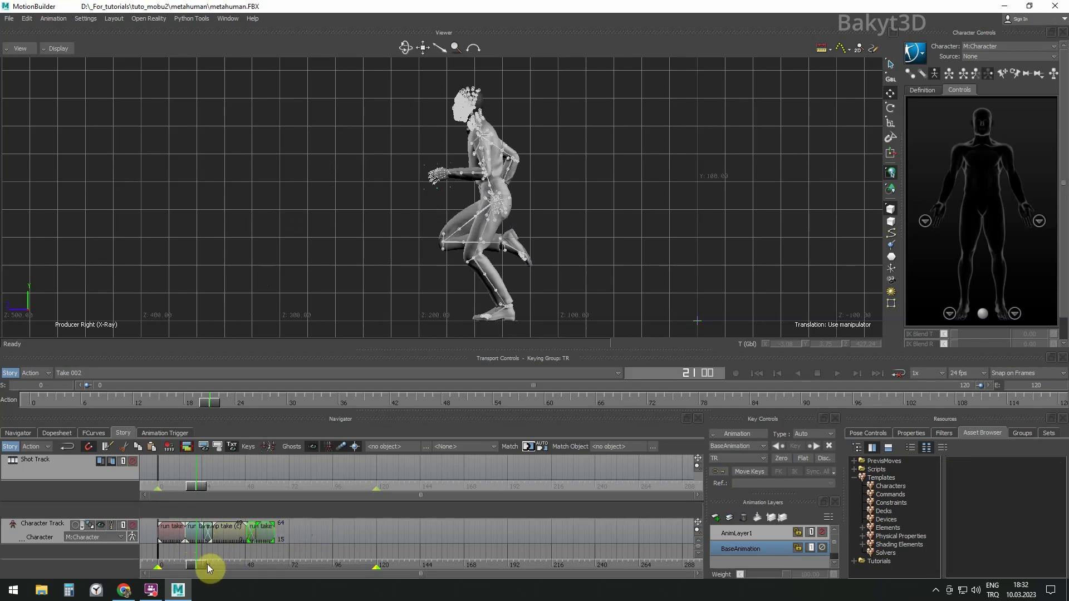
left_click_drag(207, 563, 260, 563)
key("ctrl+e")
mouse_move(406, 44)
left_mouse_down()
mouse_move(444, 55)
mouse_move(423, 48)
left_mouse_up()
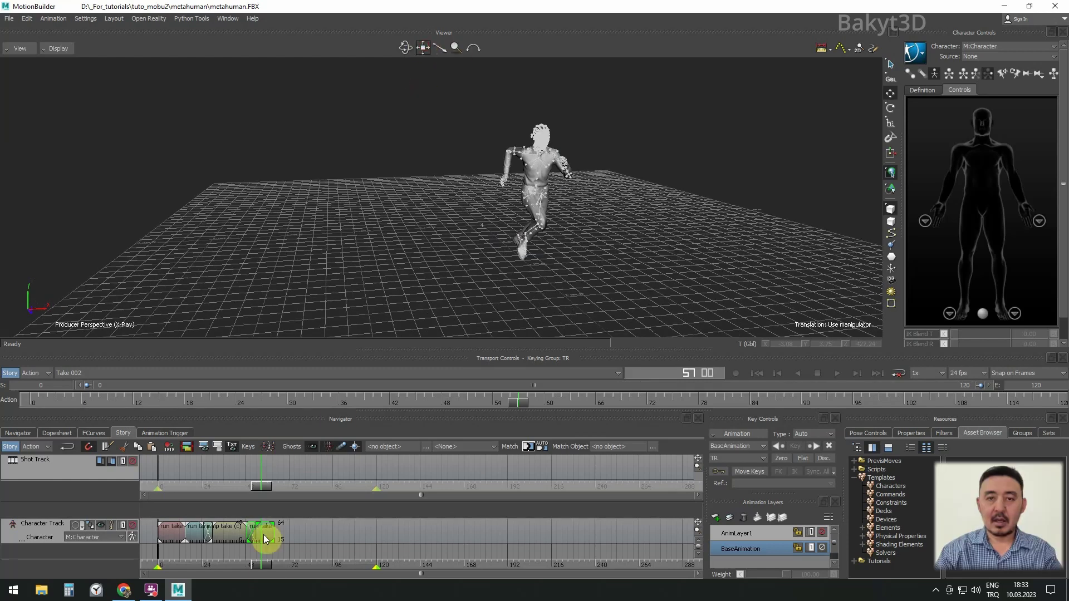
Step: At the animation start, hide the clothes and body mesh display groups and orbit to check
left_click_drag(263, 535, 148, 566)
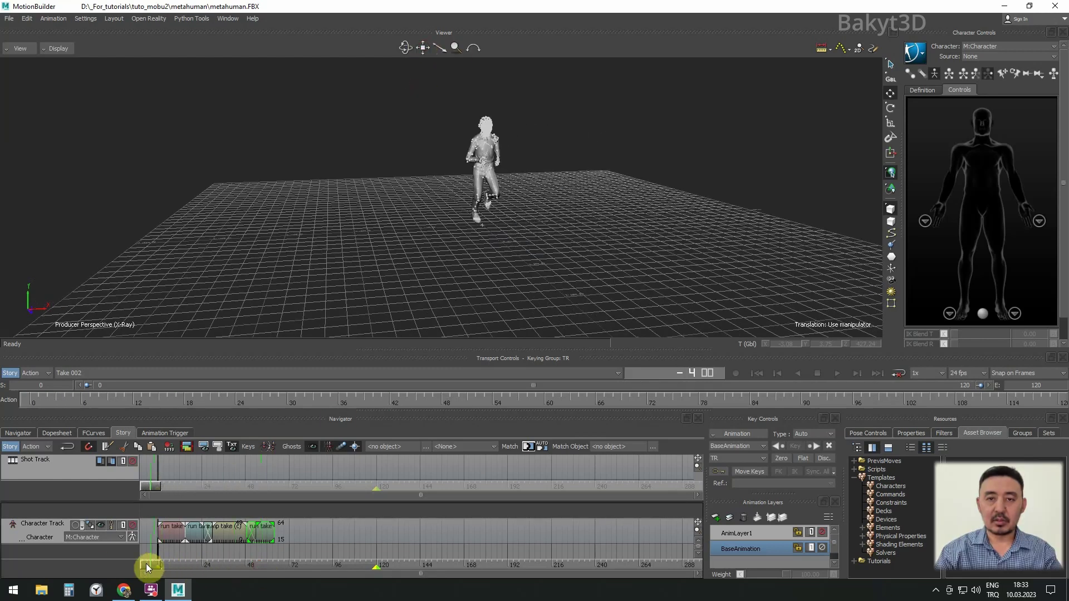
left_click(101, 526)
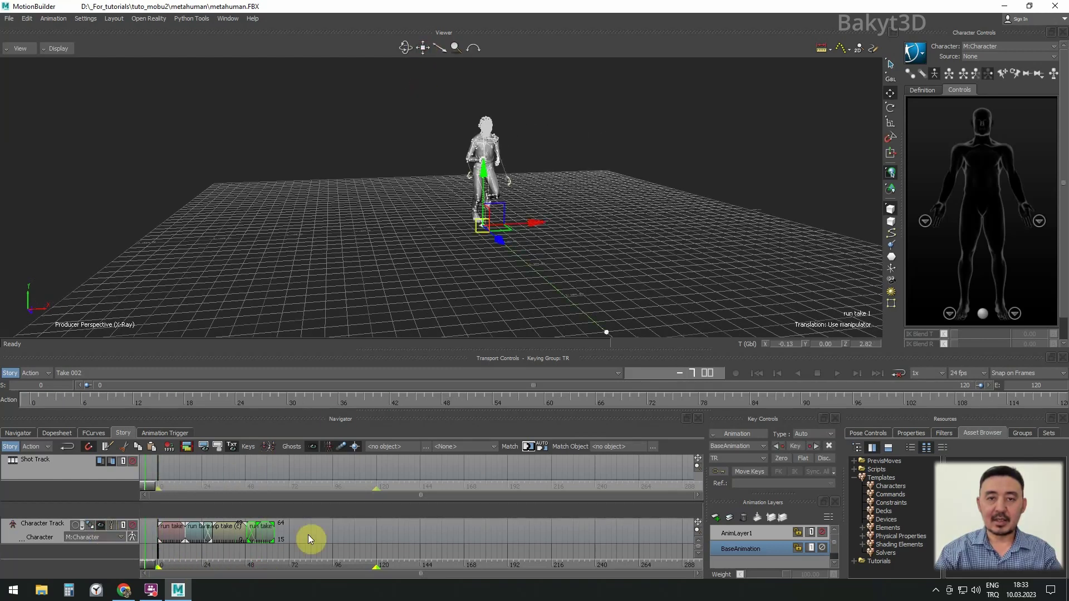
left_click(1019, 432)
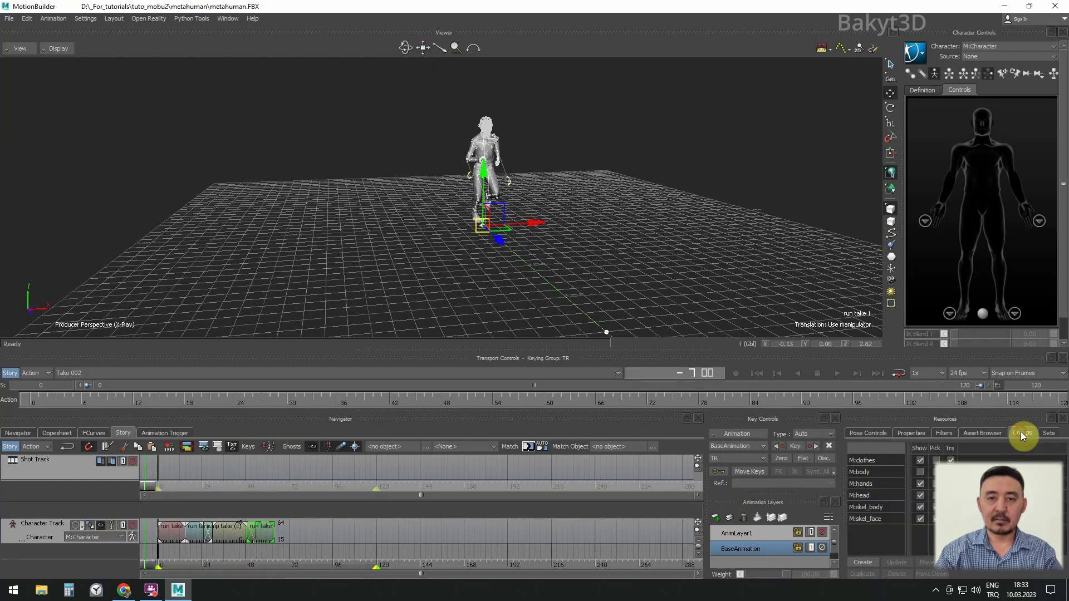
left_click(920, 460)
left_click(921, 495)
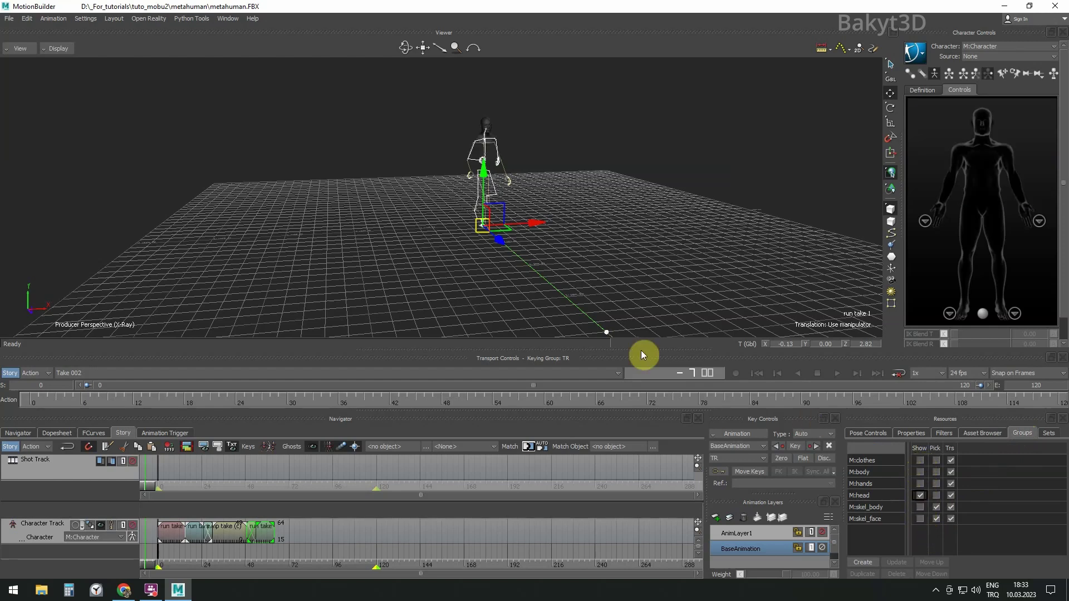
left_click_drag(405, 48, 300, 472)
Step: Move the second run clip's character forward so it continues where the first run ends
left_click(172, 533)
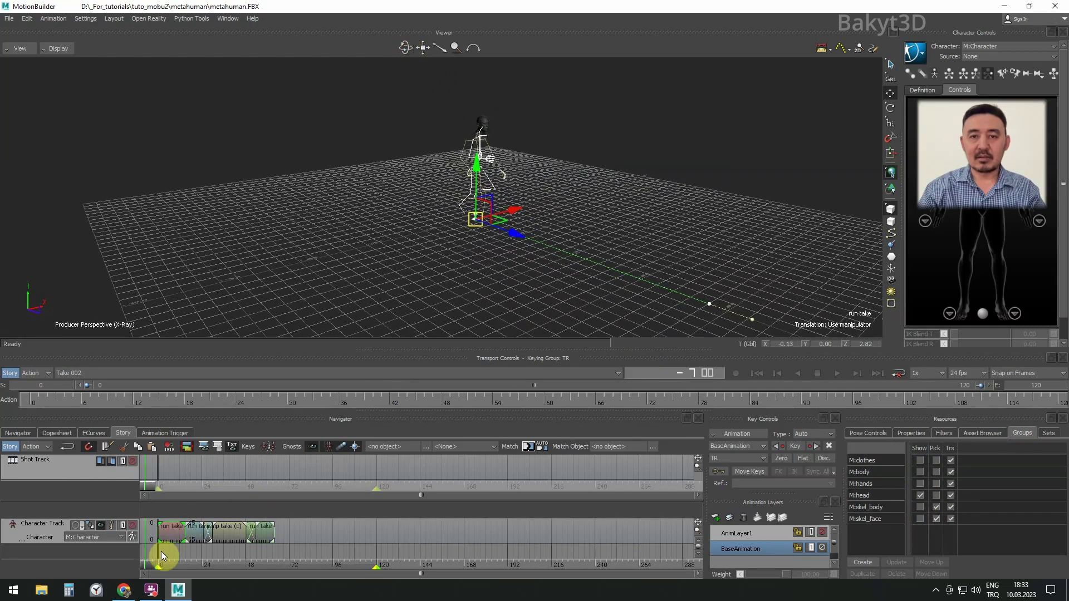
left_click_drag(148, 566, 184, 563)
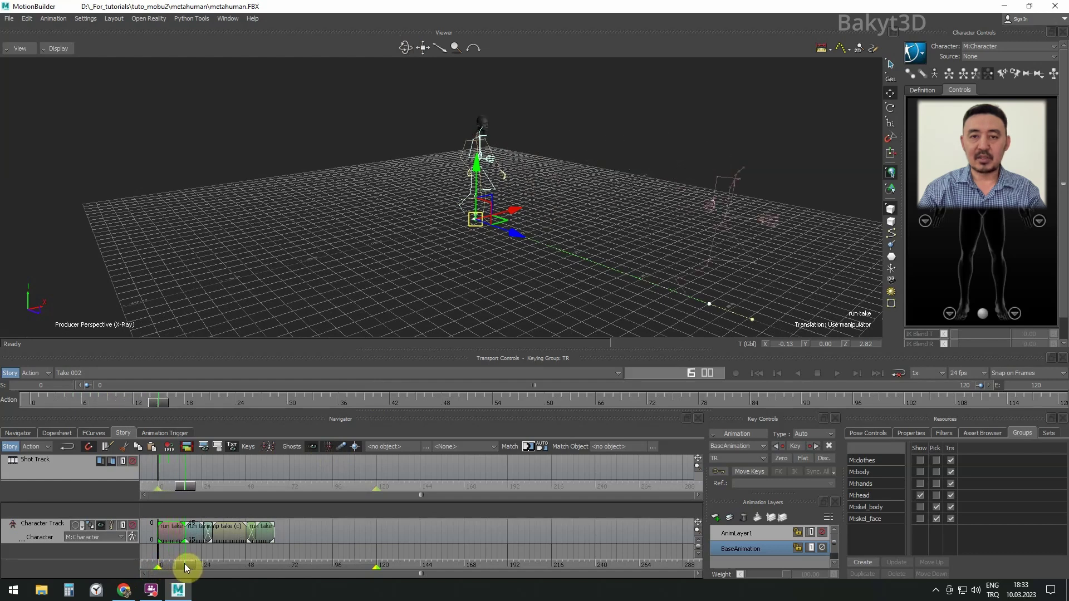
left_click(193, 536)
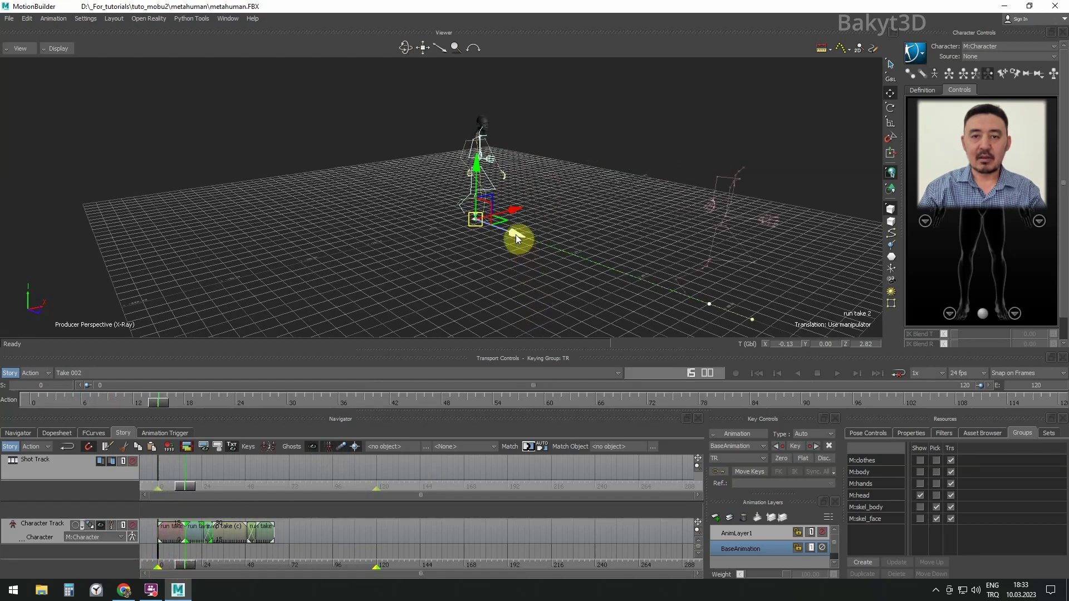
left_click_drag(515, 235, 769, 335)
left_click_drag(431, 51, 452, 70)
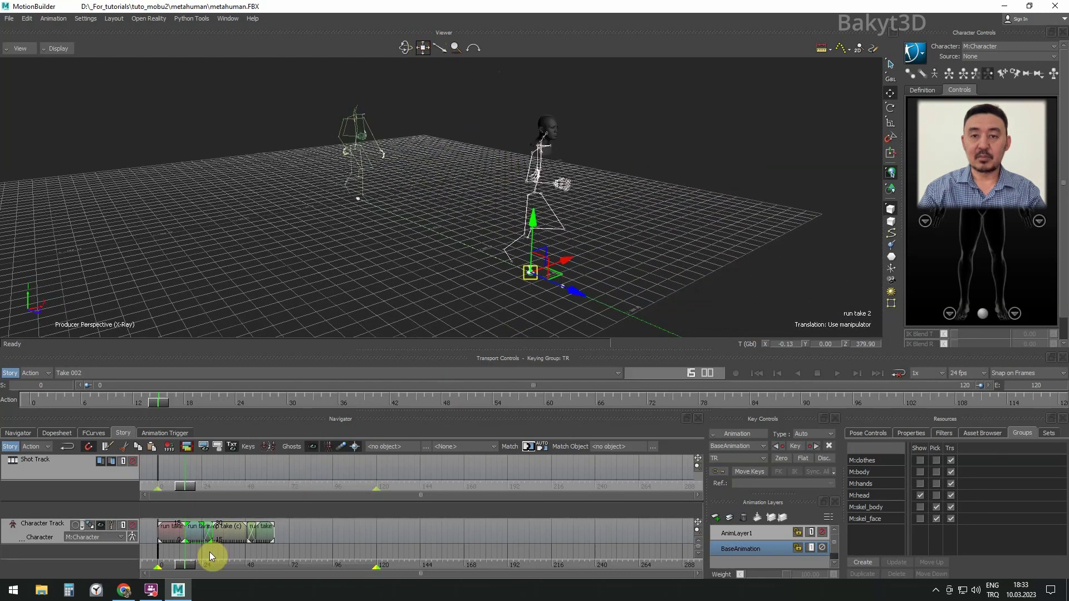
left_click_drag(183, 565, 207, 564)
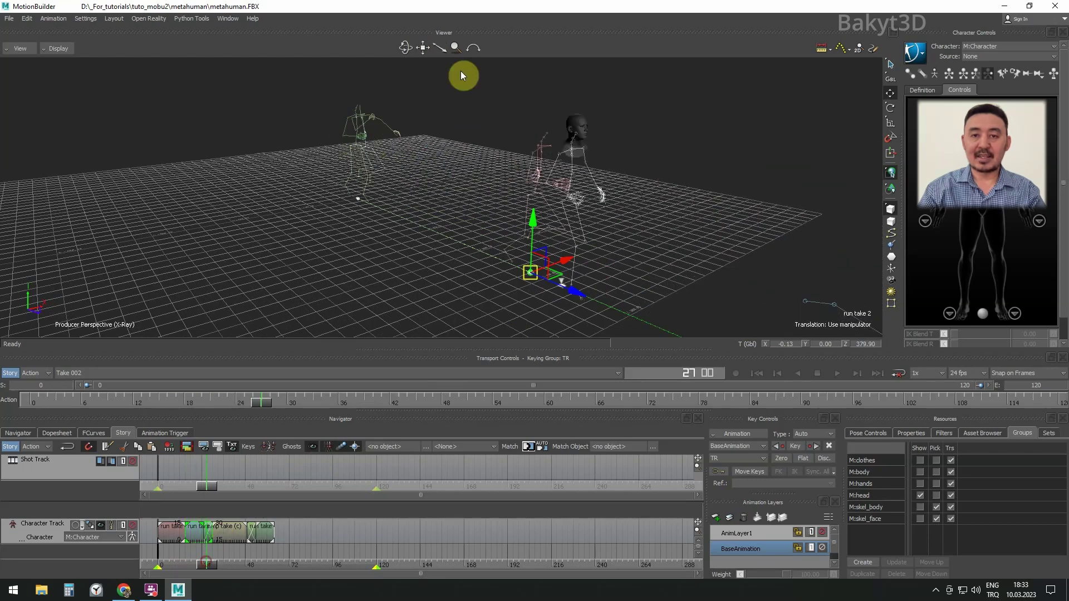
left_click_drag(425, 48, 441, 48)
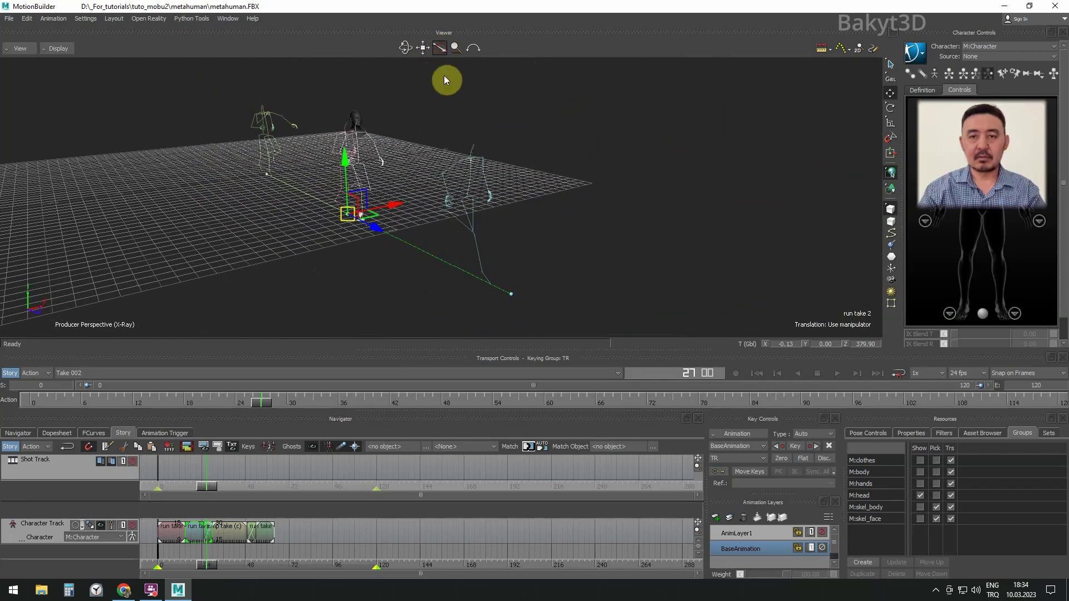
Step: Shift the jump and final run characters forward, placing the last run at Z 1077.29
left_click(226, 536)
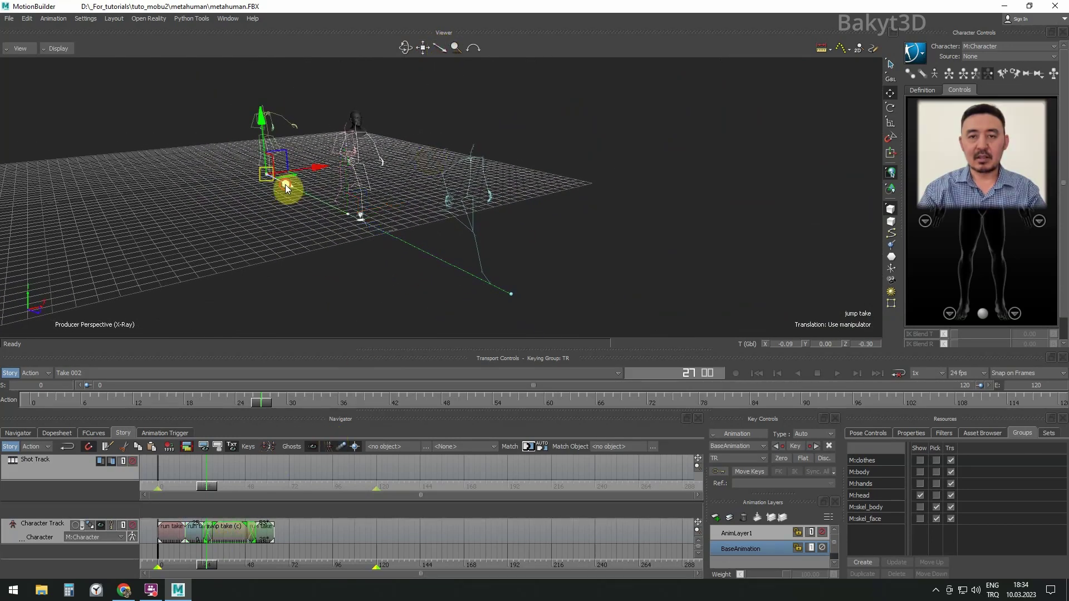
left_click_drag(287, 193, 479, 322)
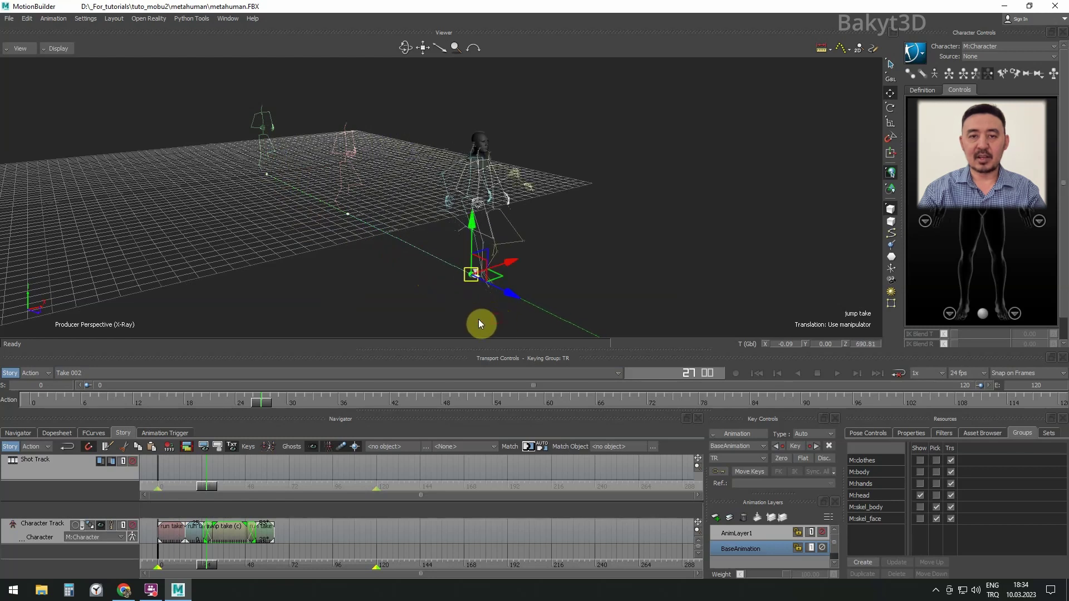
left_click_drag(214, 563, 240, 565)
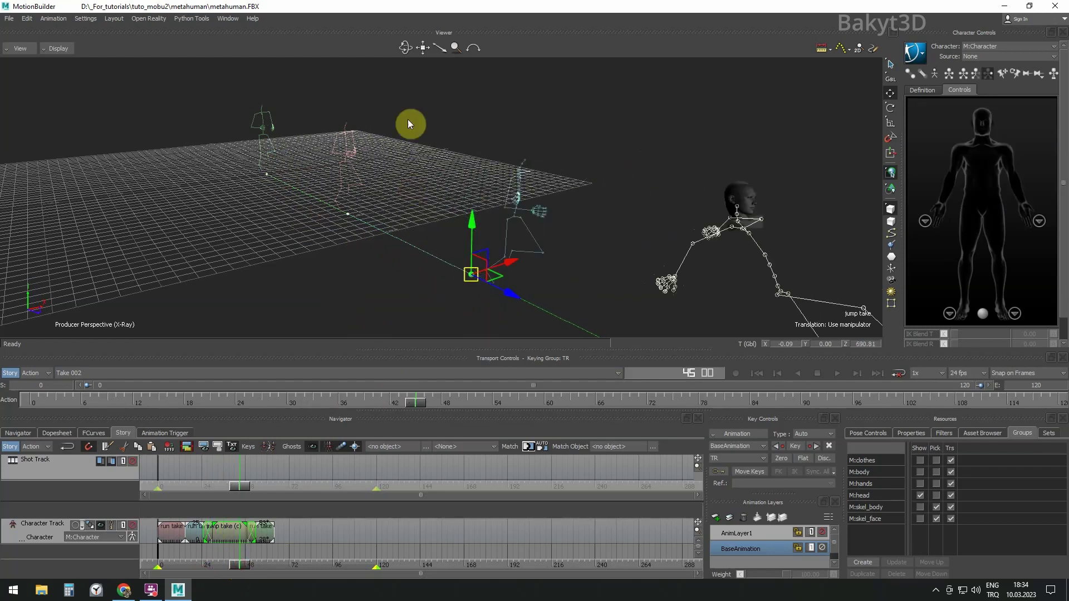
left_click_drag(439, 48, 425, 46)
left_click_drag(238, 563, 251, 563)
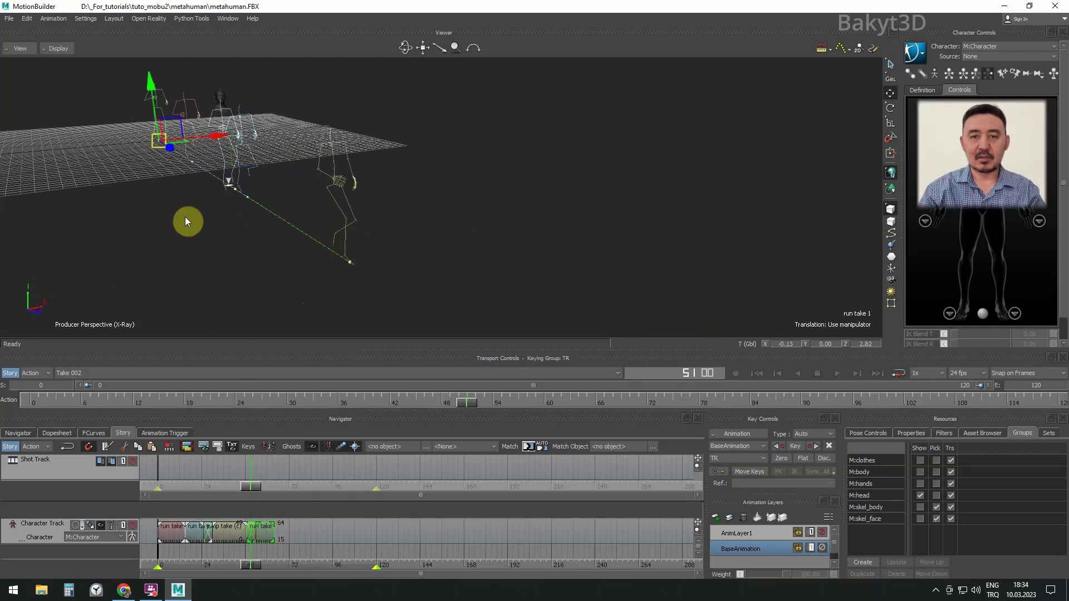
left_click_drag(170, 149, 355, 282)
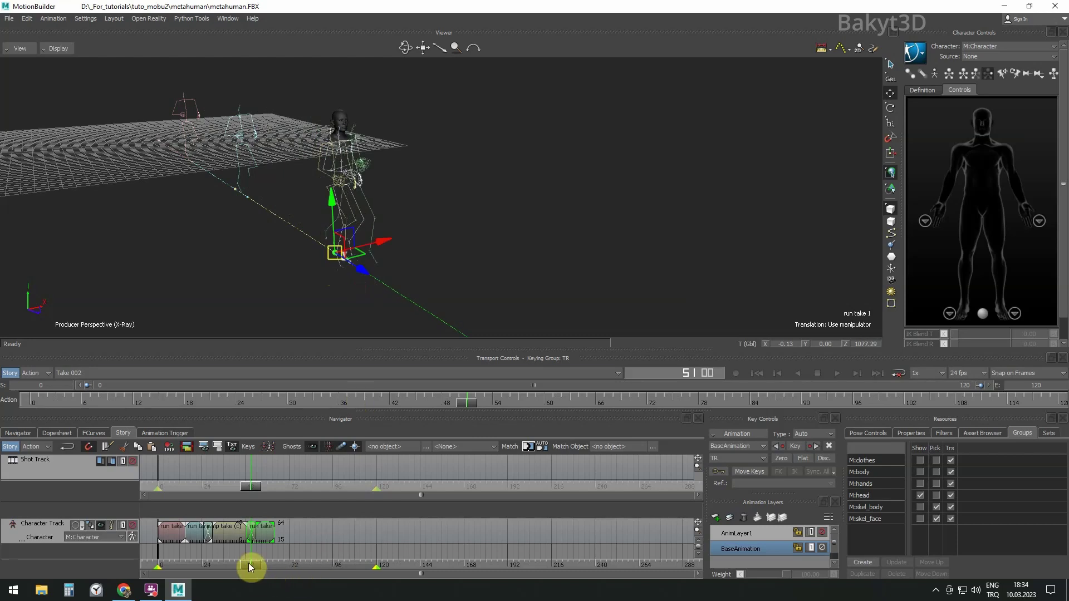
left_click_drag(249, 567, 274, 567)
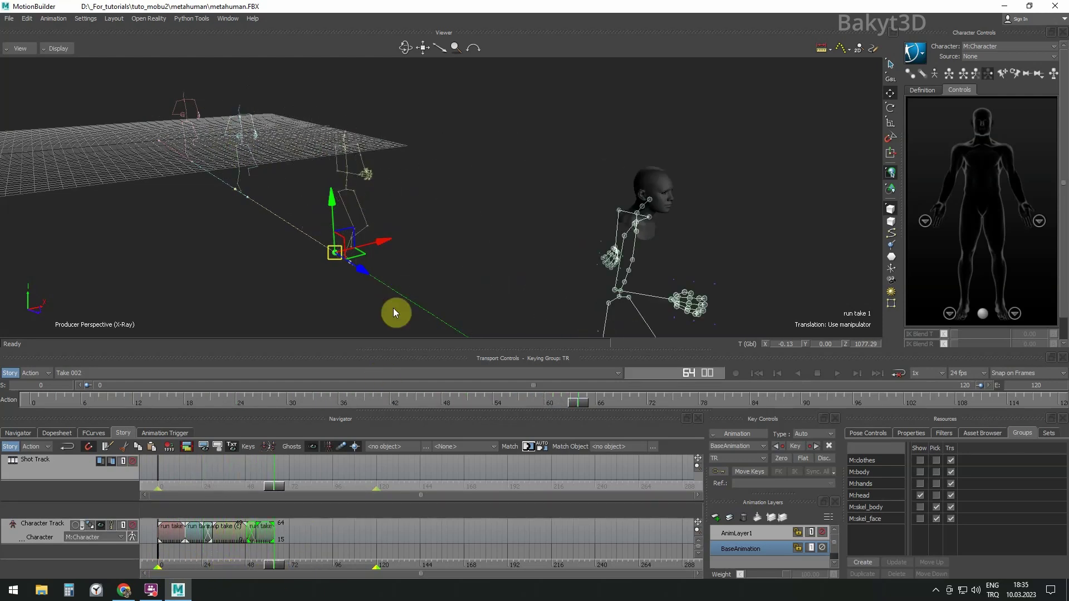
Step: Show M:clothes again, loop playback ending at frame 64, and play the combined animation
left_click_drag(422, 48, 419, 48)
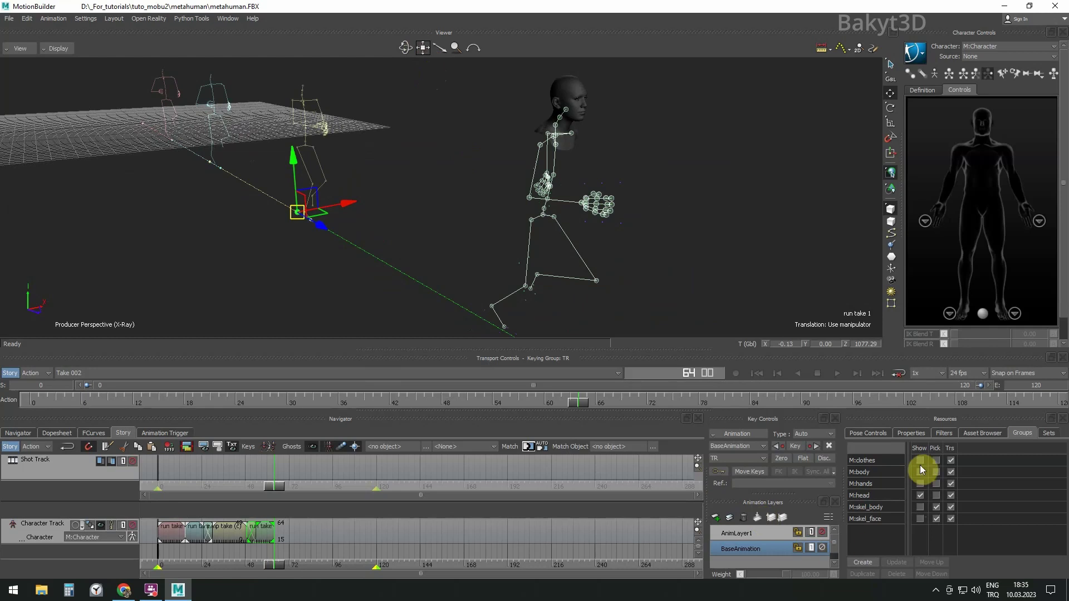
left_click(920, 460)
left_click(898, 373)
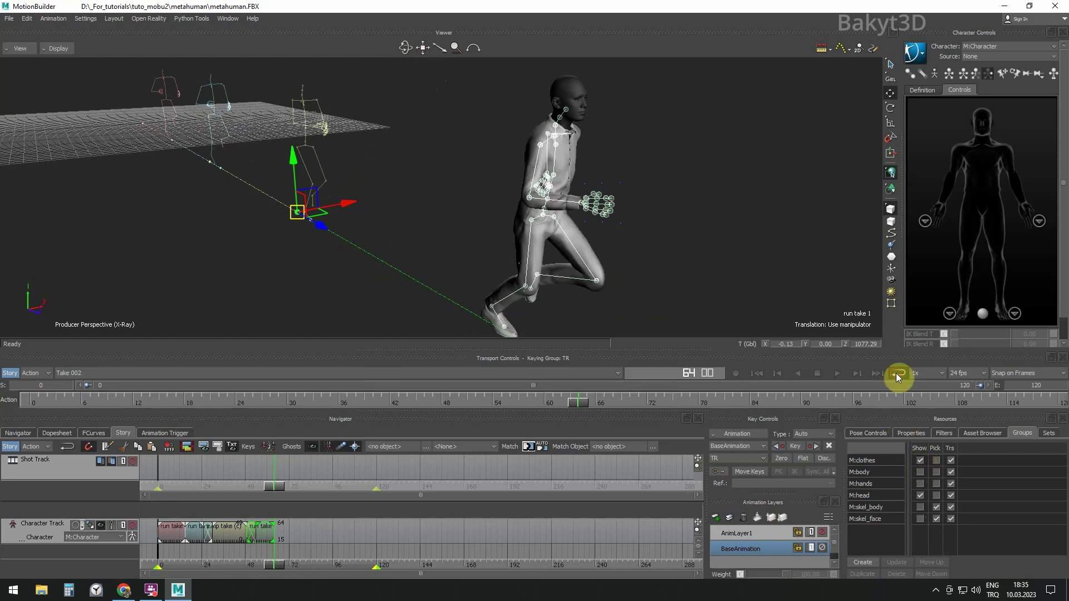
left_click(1030, 387)
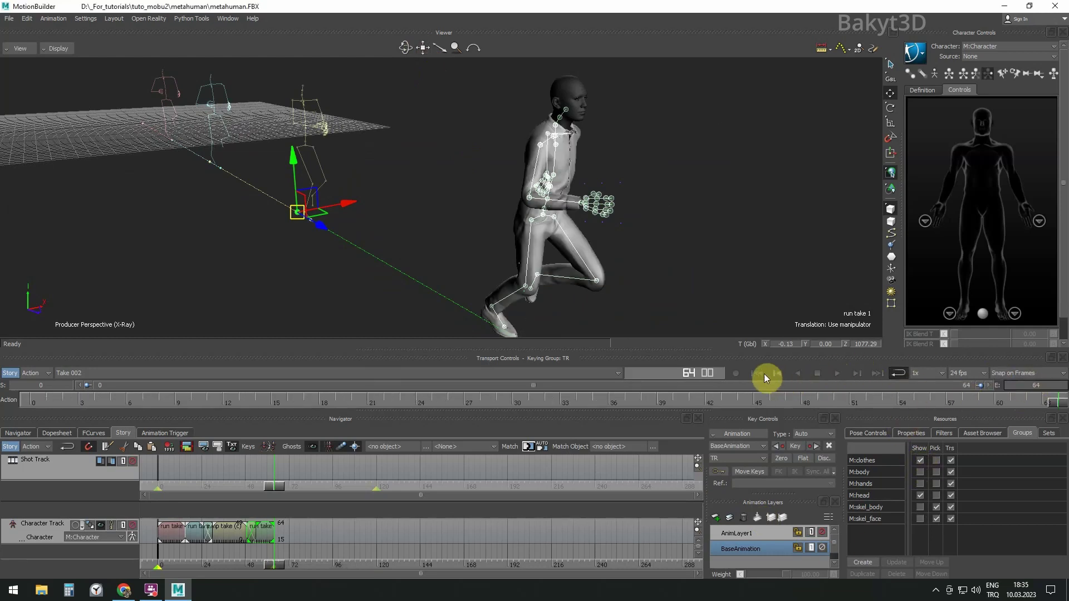
left_click(758, 374)
left_click(836, 374)
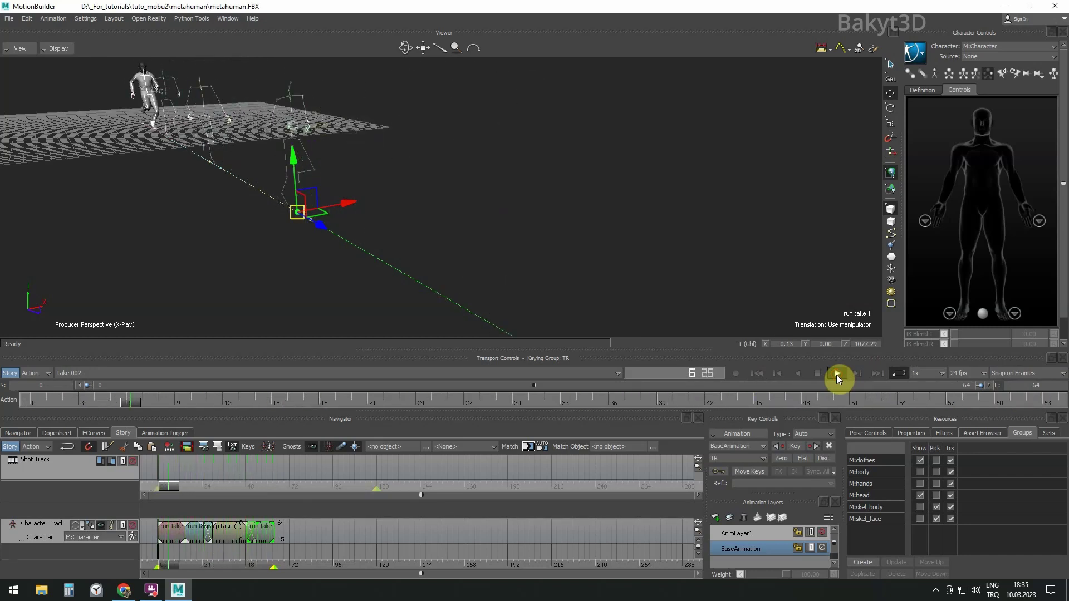
left_click(836, 375)
Step: Plot the whole scene from the Story into the current Take 002
right_click(301, 532)
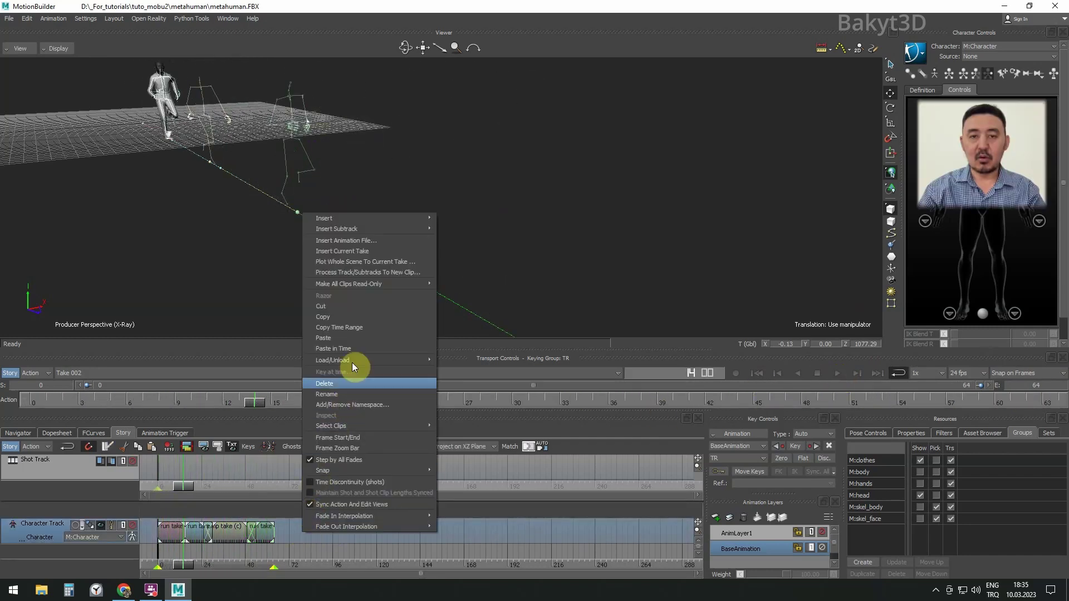
left_click(365, 262)
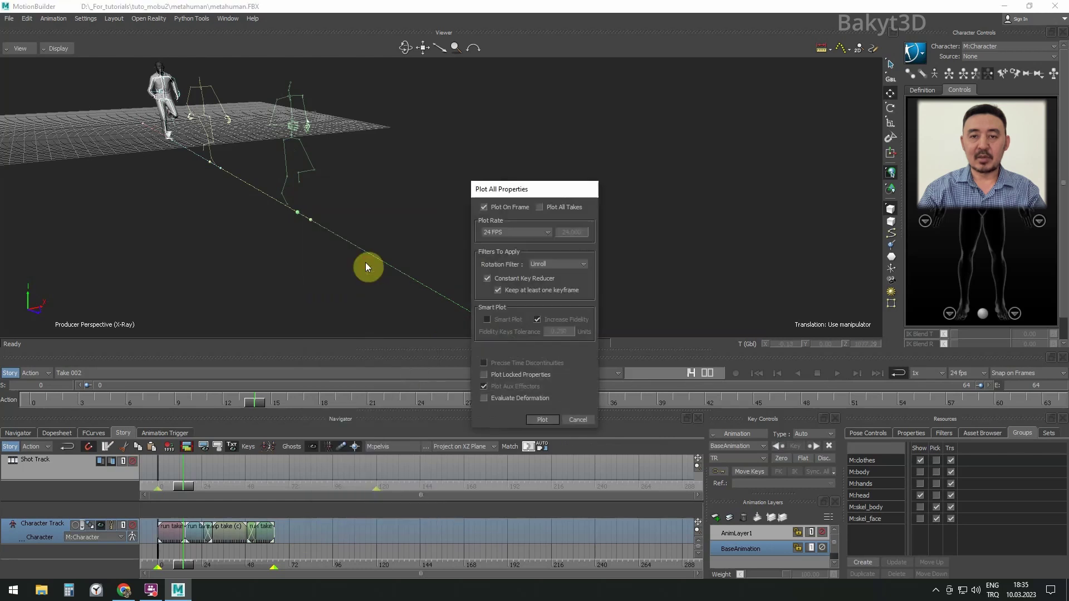
left_click(536, 419)
Step: Save the scene as a new file, metahuman-story.FBX
left_click(9, 19)
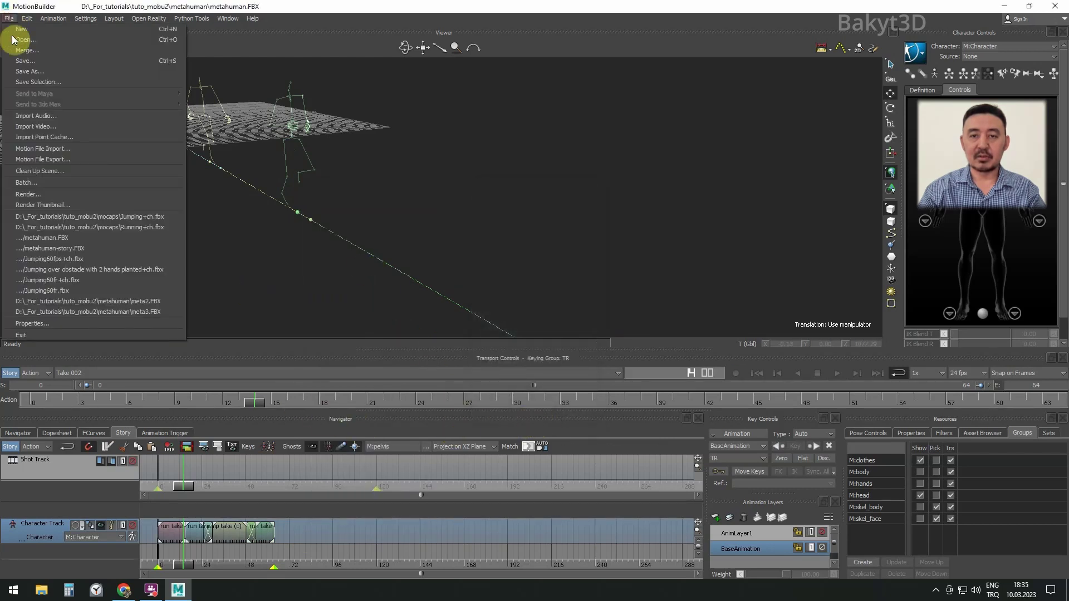
left_click(32, 70)
key("End")
type("-sto")
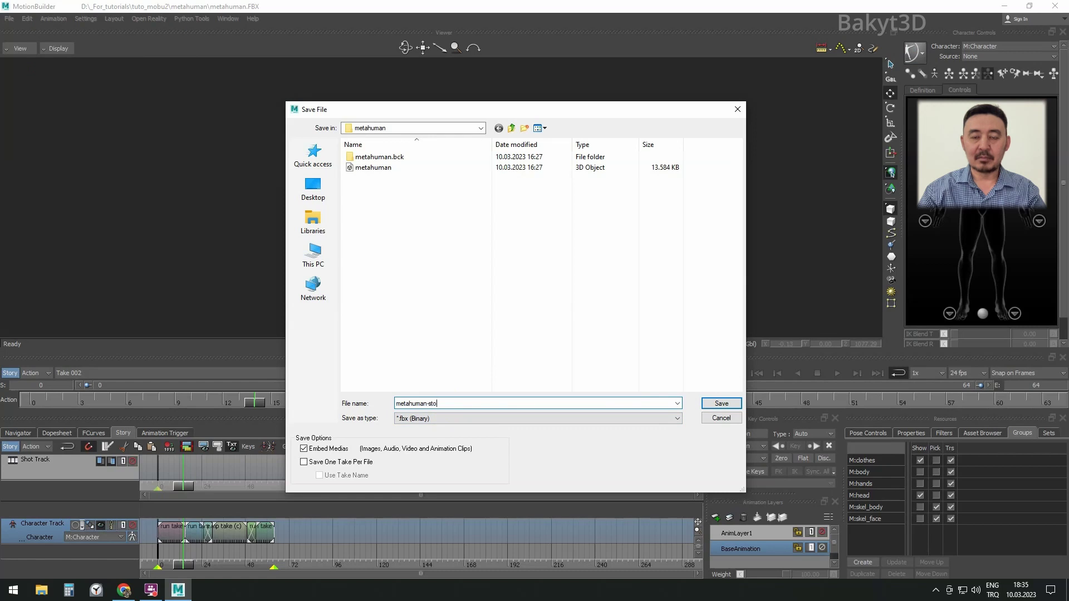
type("ry")
key("Return")
left_click(350, 553)
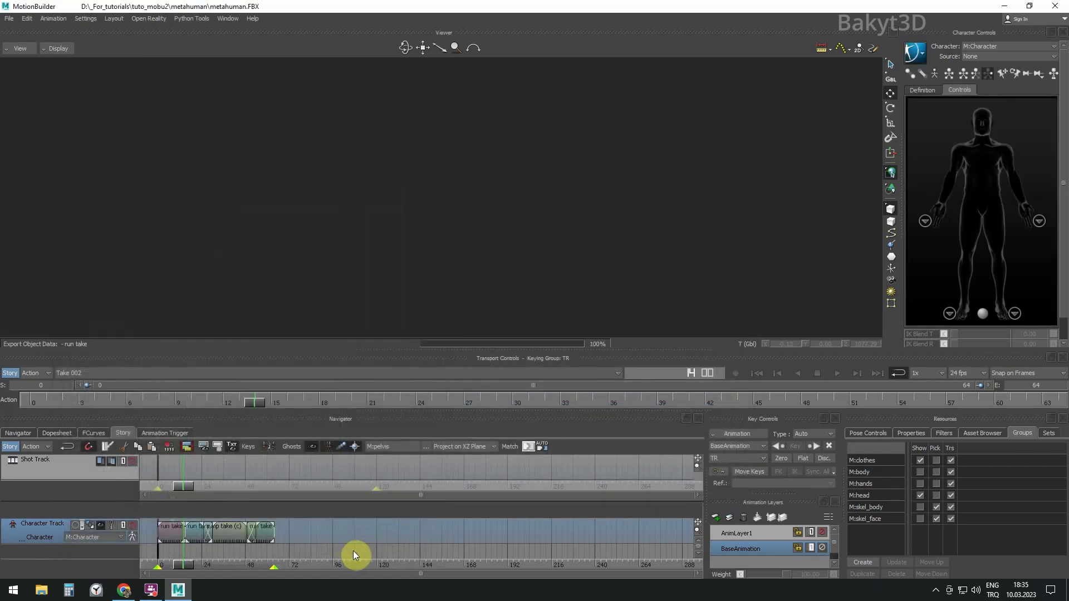
Step: Disable the Story and play Take 002's plotted animation on its own
left_click(219, 552)
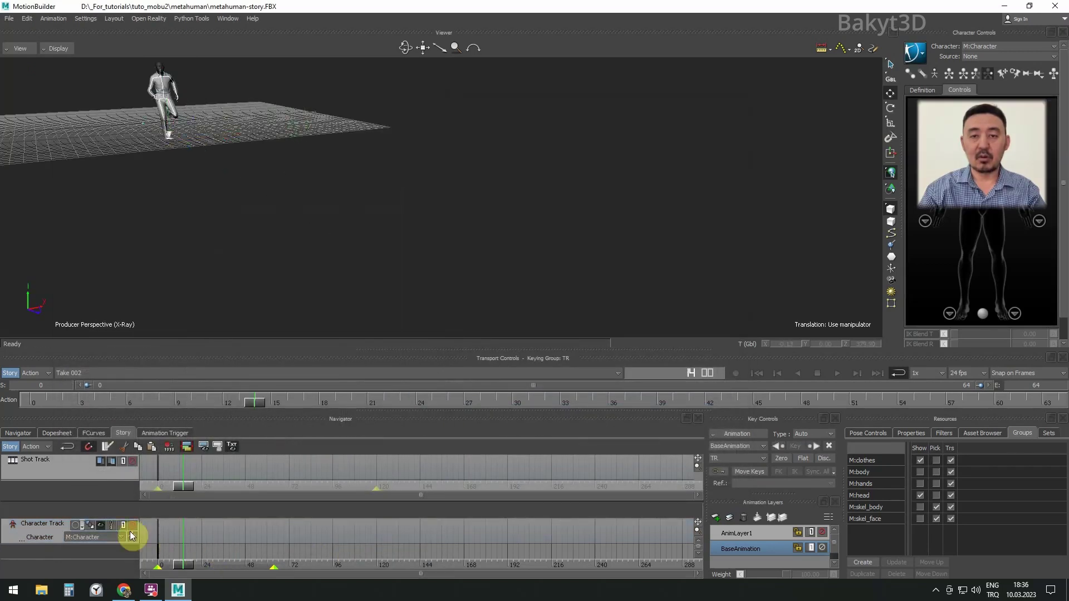
left_click(11, 374)
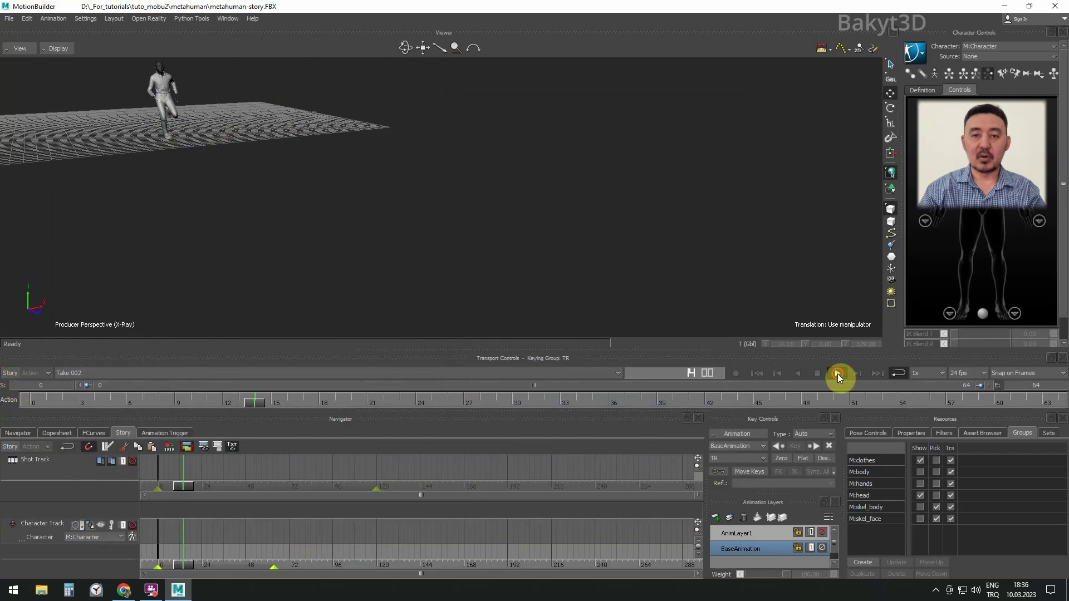